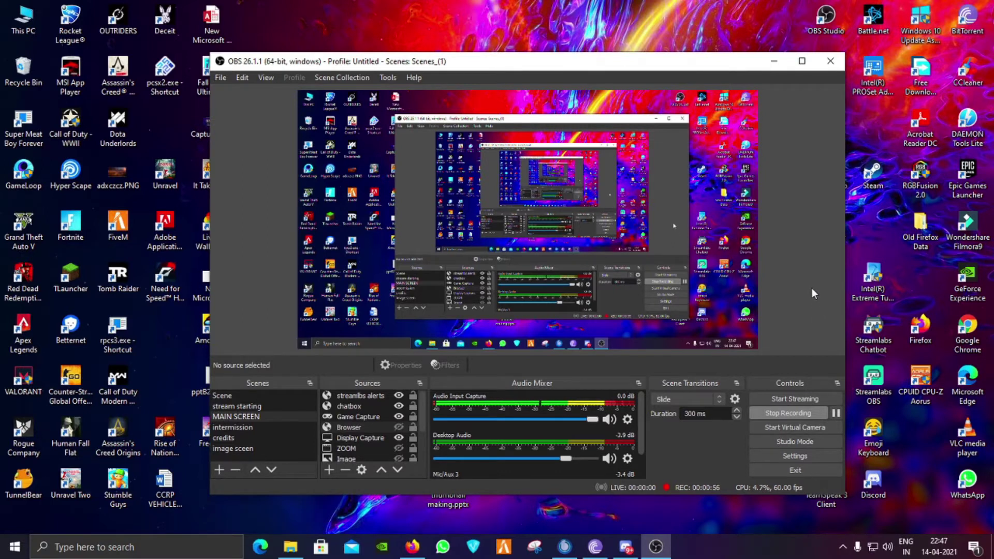
Minimize the recording window and open the user's temporary files folder by running %temp%
{"action": "left_click", "coordinate": [774, 61]}
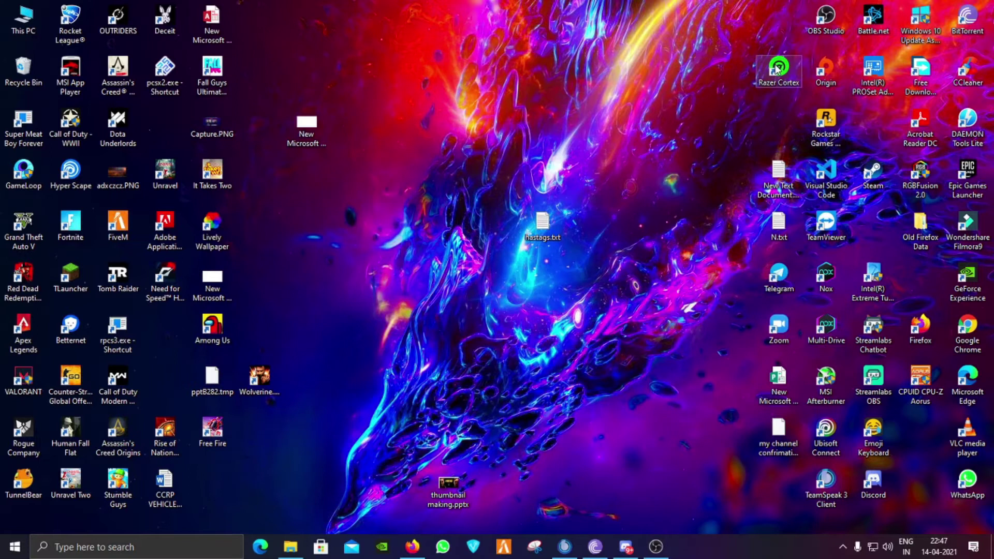
{"action": "key", "text": "super+r"}
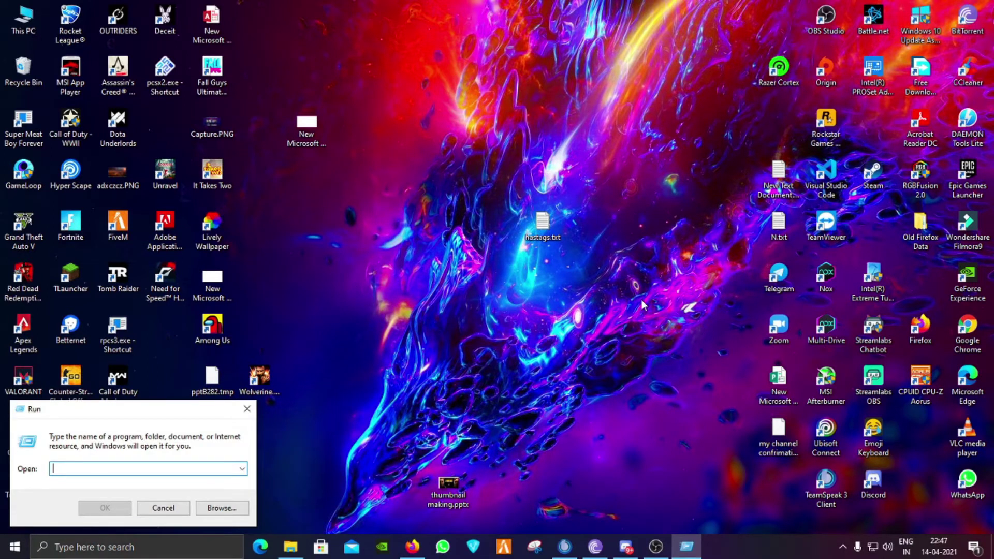
{"action": "type", "text": "%temp%"}
{"action": "key", "text": "Return"}
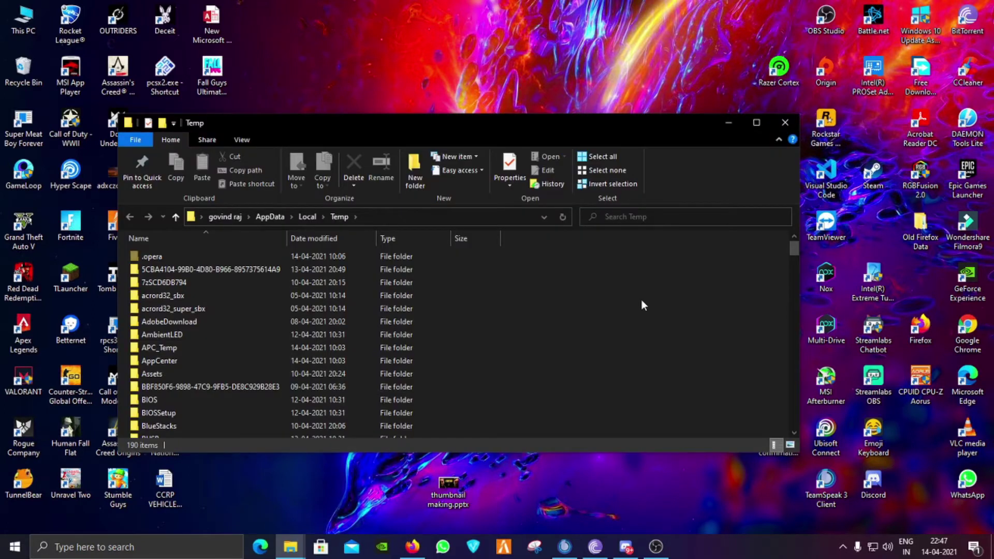
Permanently delete everything in the user's Temp folder, skipping files in use, and minimize the folder window
{"action": "key", "text": "ctrl+a"}
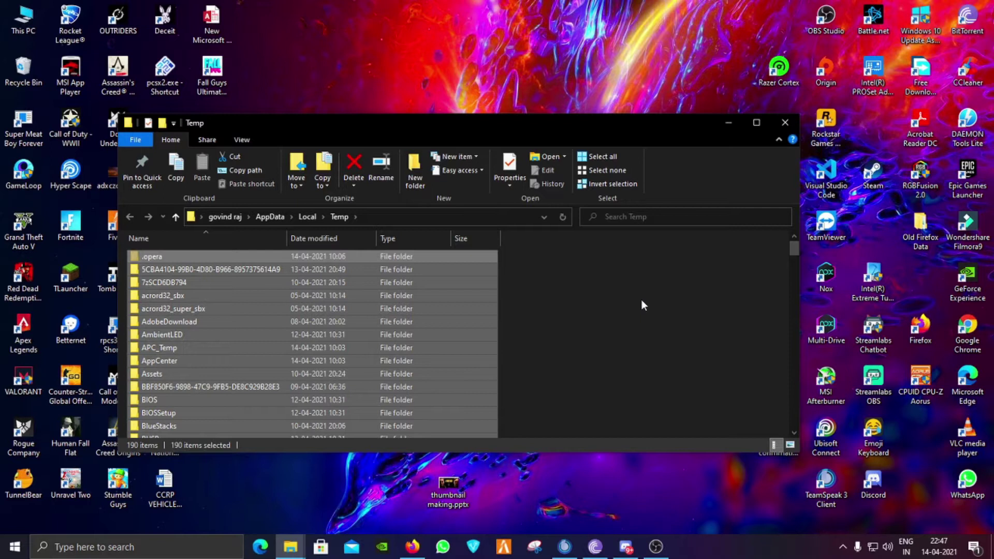
{"action": "key", "text": "shift+Delete"}
{"action": "key", "text": "Return"}
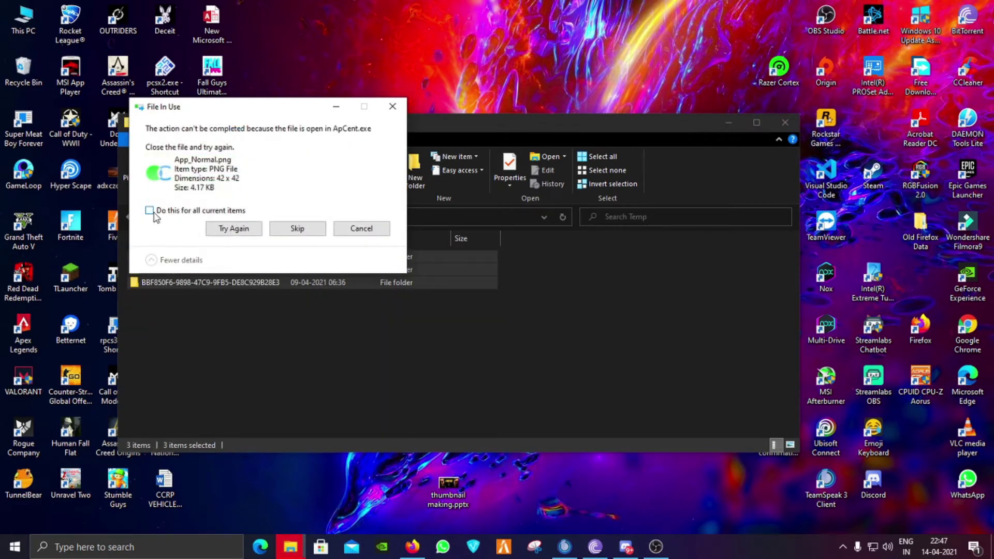
{"action": "left_click", "coordinate": [282, 229]}
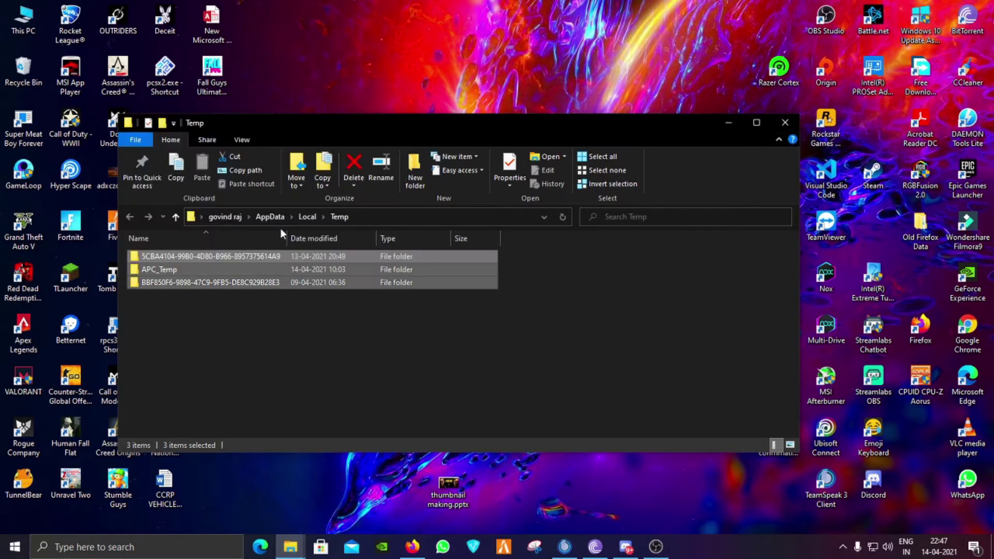
{"action": "left_click", "coordinate": [719, 124]}
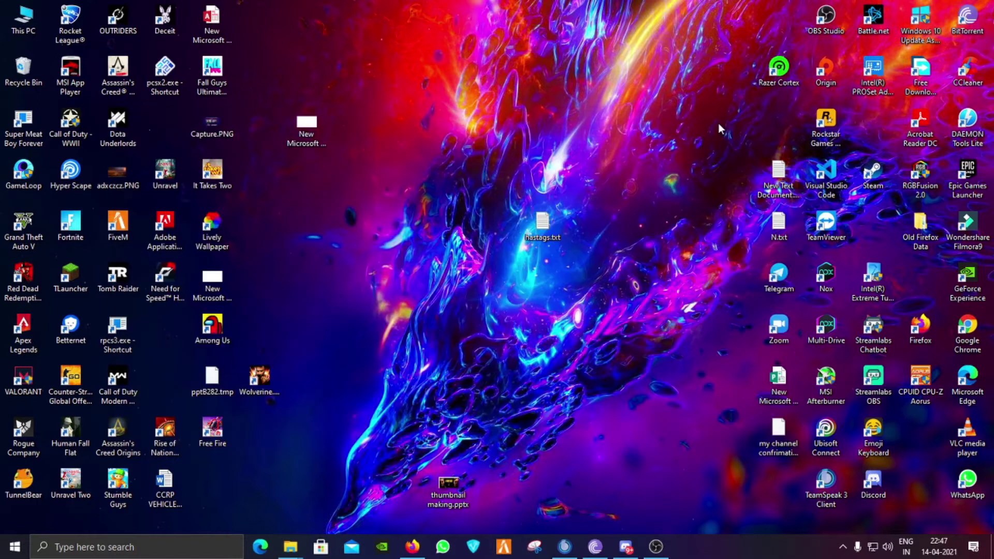
Open the Windows Prefetch folder by running prefetch, granting permanent access to it
{"action": "key", "text": "super+r"}
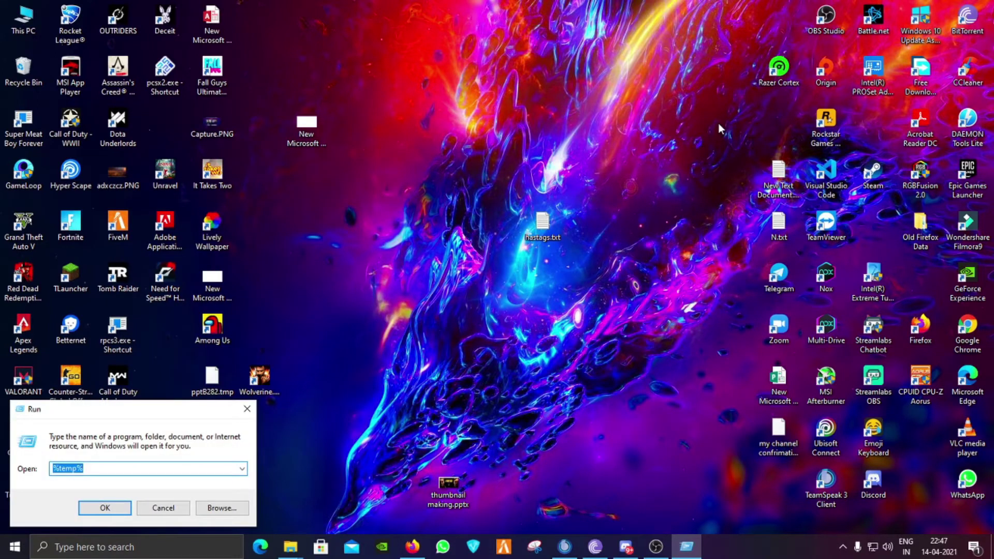
{"action": "key", "text": "BackSpace"}
{"action": "type", "text": "prefetch"}
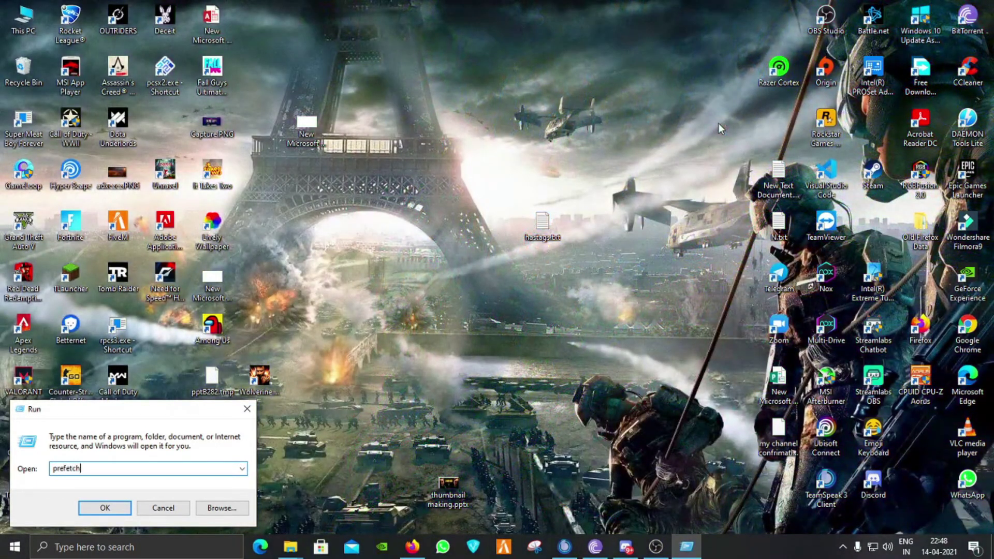
{"action": "key", "text": "Return"}
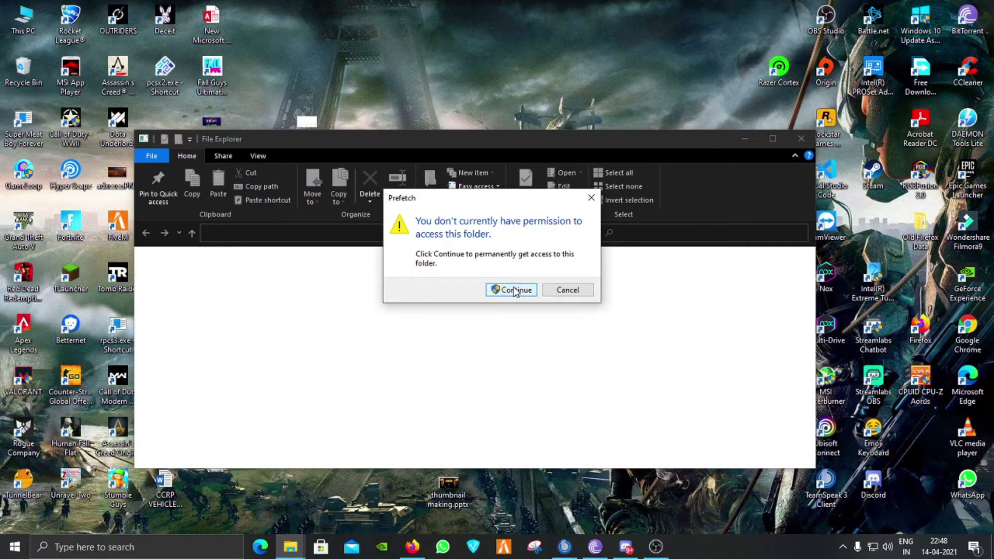
{"action": "left_click", "coordinate": [515, 290]}
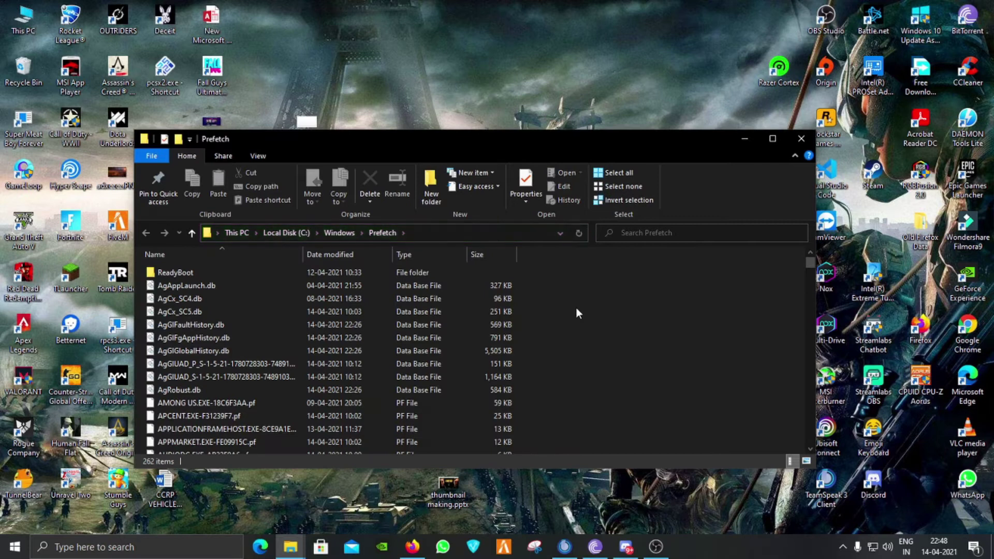
Permanently delete all items in the Prefetch folder, skipping all files in use, and minimize its window
{"action": "key", "text": "ctrl+a"}
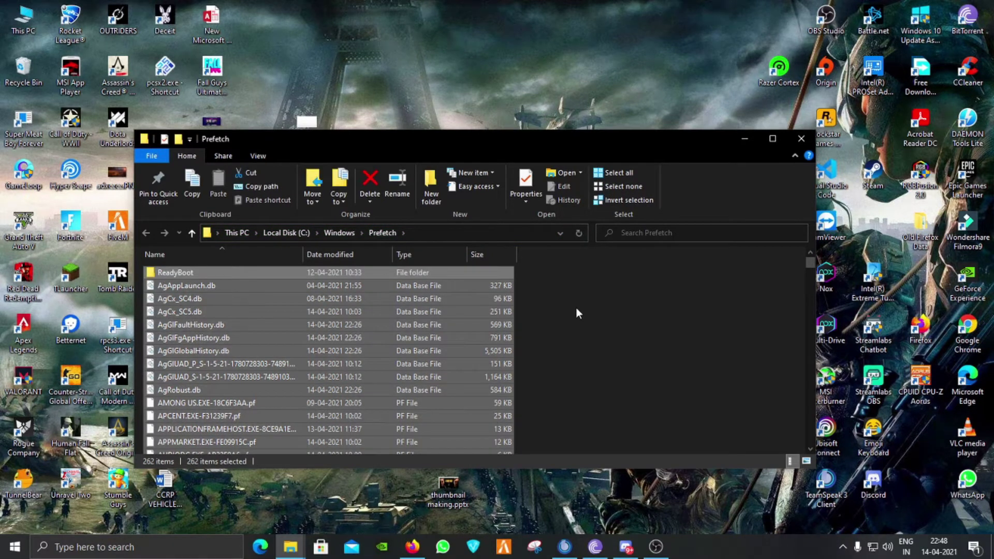
{"action": "key", "text": "shift+Delete"}
{"action": "key", "text": "Return"}
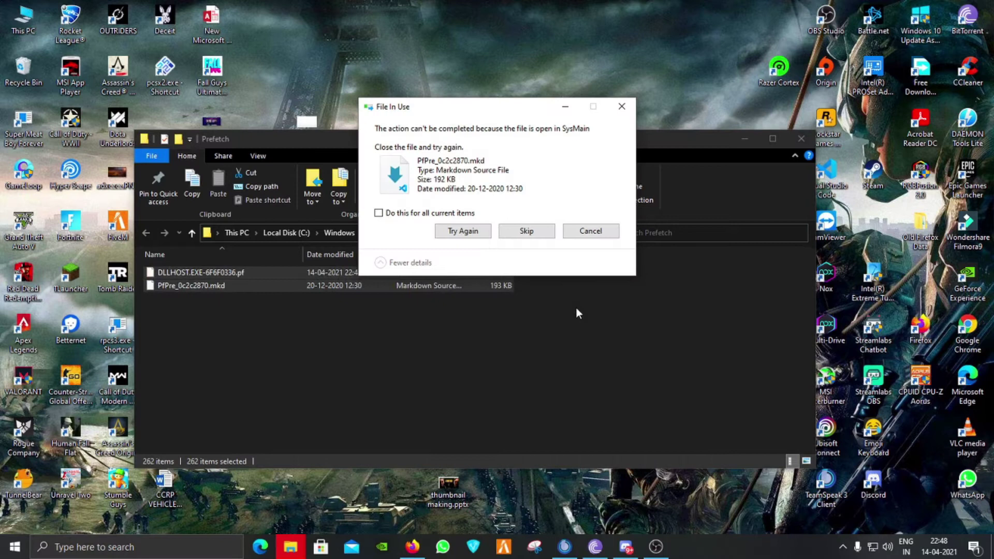
{"action": "key", "text": "alt+d"}
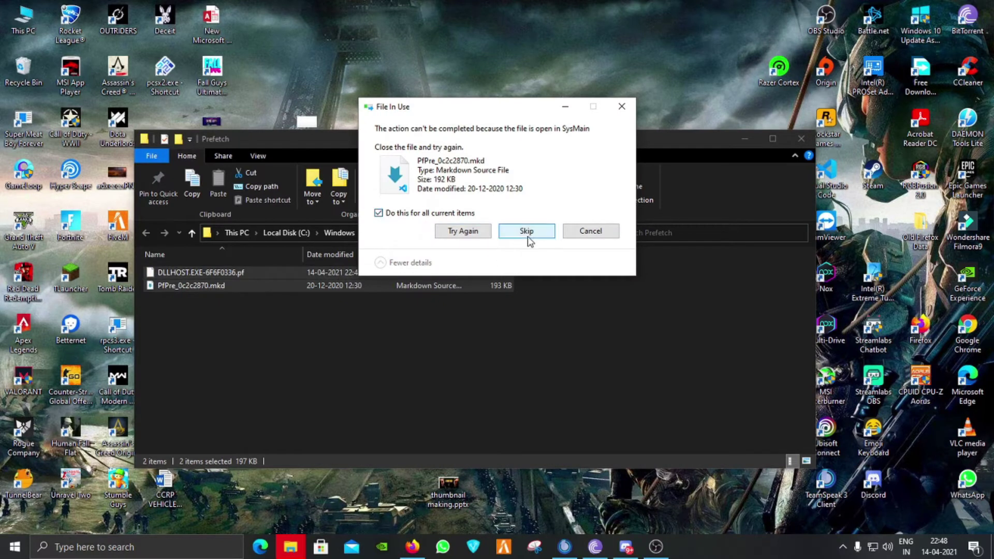
{"action": "left_click", "coordinate": [527, 239]}
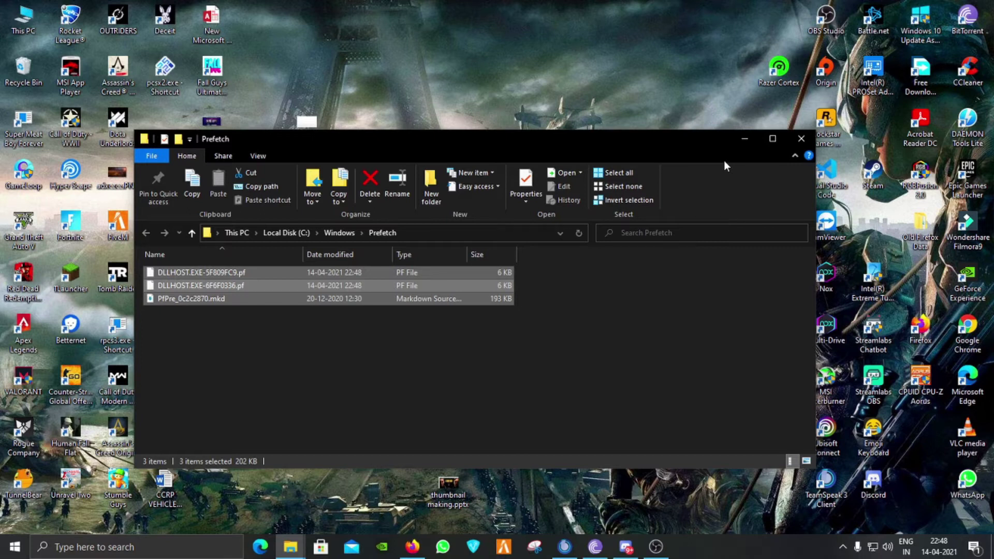
{"action": "left_click", "coordinate": [732, 140]}
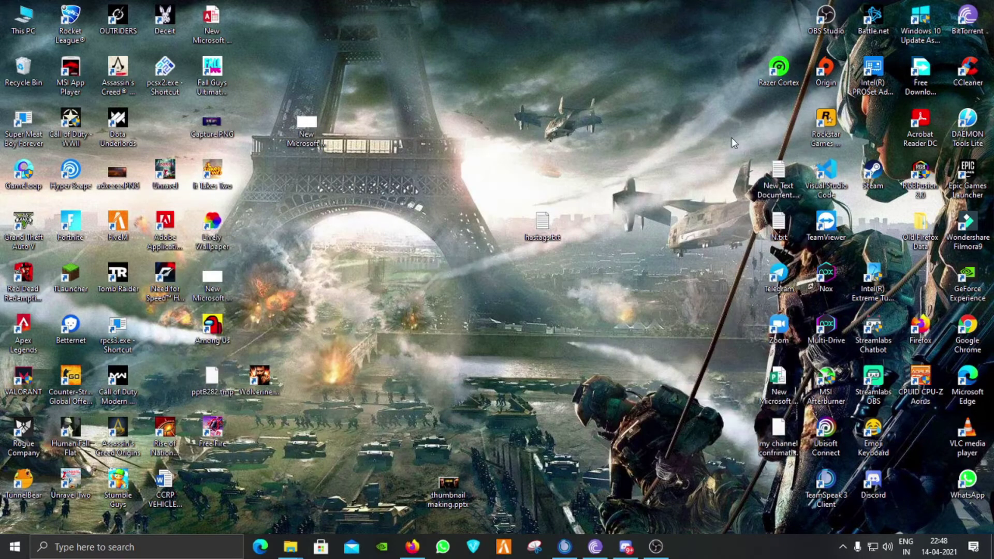
Open the Windows system Temp folder by running temp
{"action": "key", "text": "super+r"}
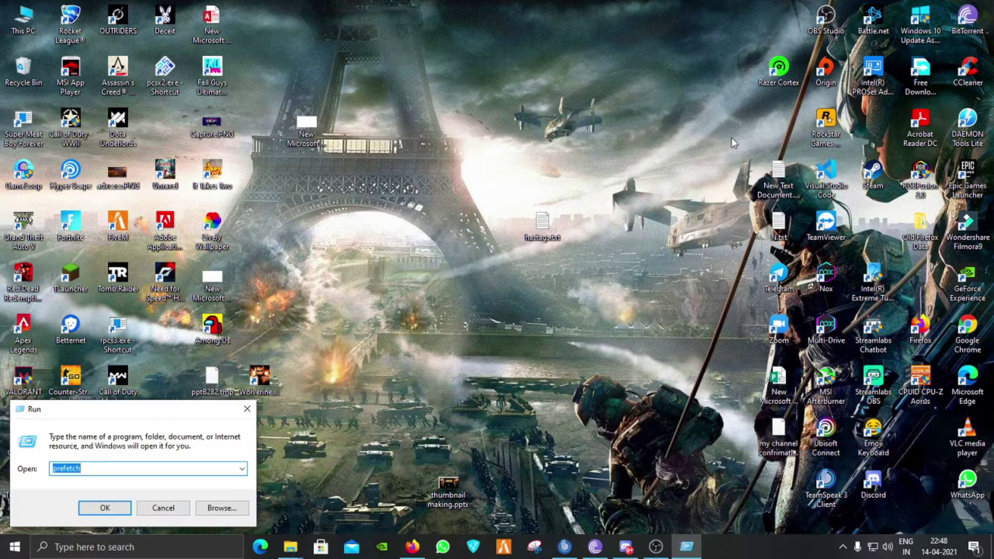
{"action": "key", "text": "BackSpace"}
{"action": "type", "text": "temp"}
{"action": "key", "text": "Return"}
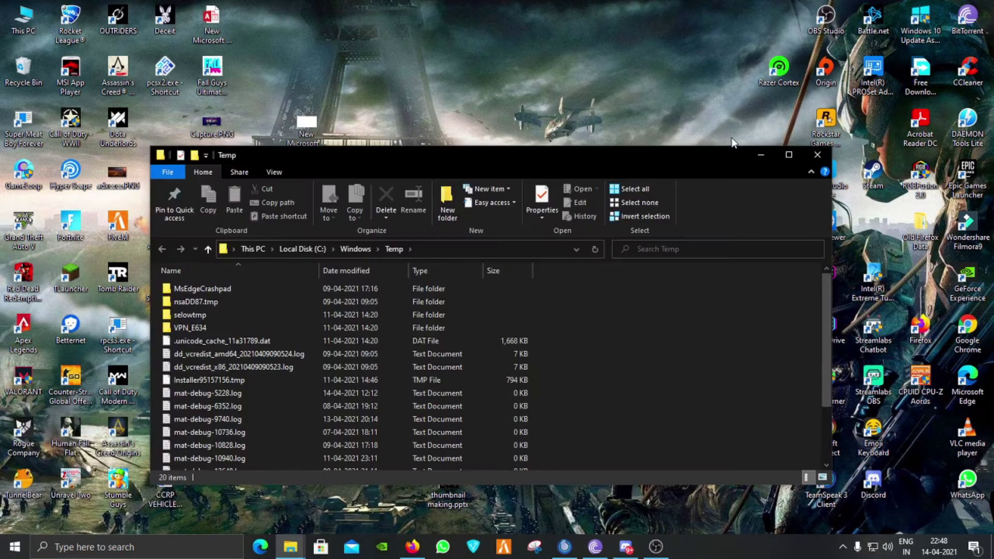
Permanently delete all items in the Windows Temp folder and minimize its window
{"action": "key", "text": "ctrl+a"}
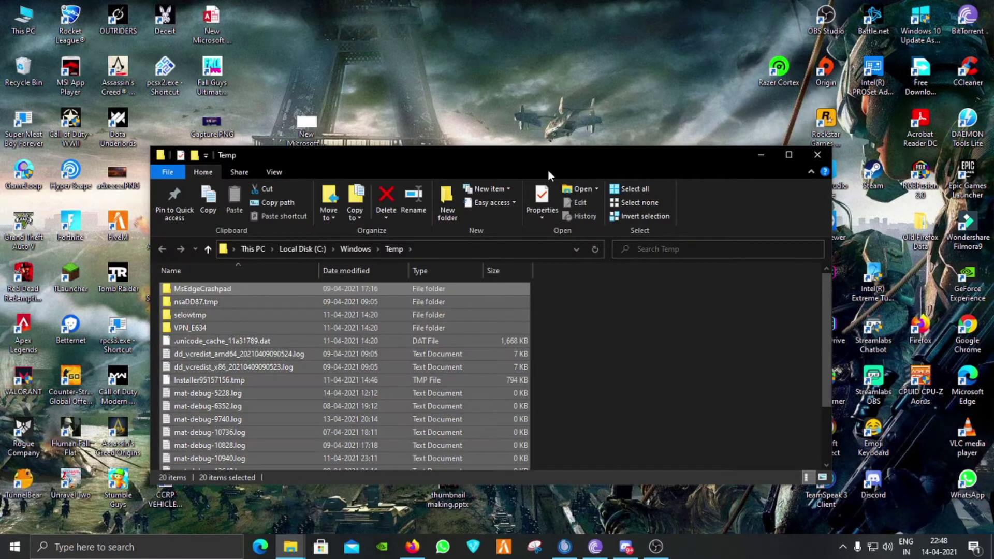
{"action": "key", "text": "shift+Delete"}
{"action": "key", "text": "Return"}
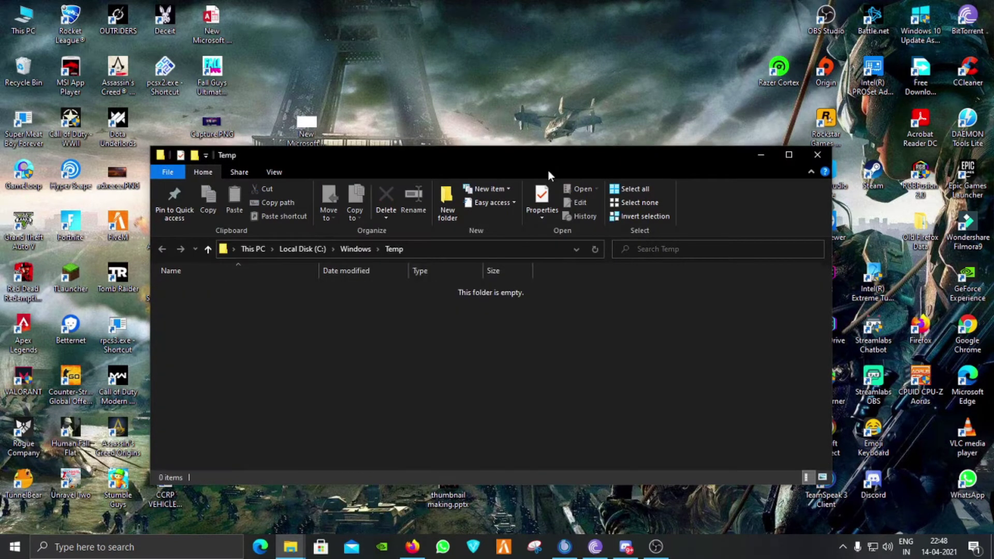
{"action": "left_click", "coordinate": [751, 154]}
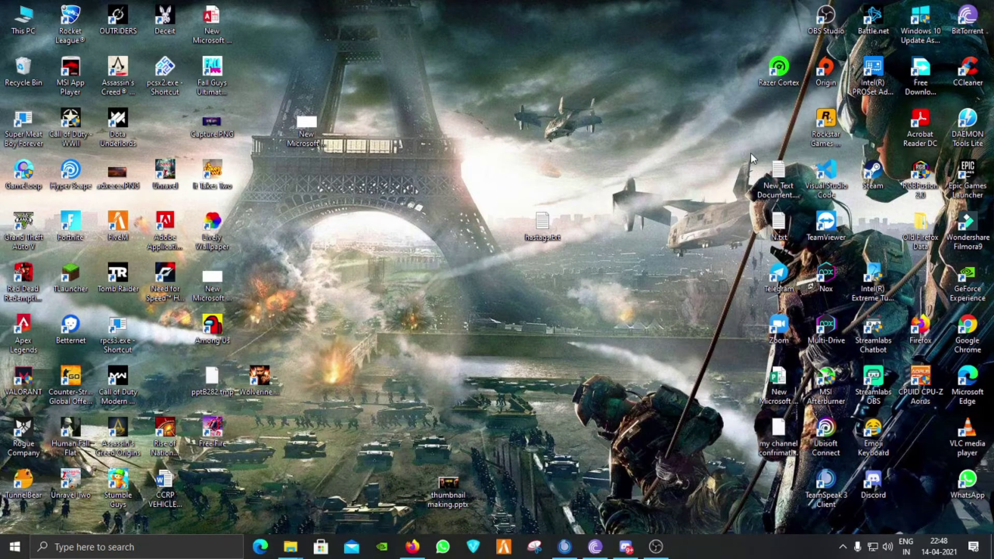
Open System Configuration by running msconfig
{"action": "key", "text": "super+r"}
{"action": "key", "text": "BackSpace"}
{"action": "type", "text": "ms"}
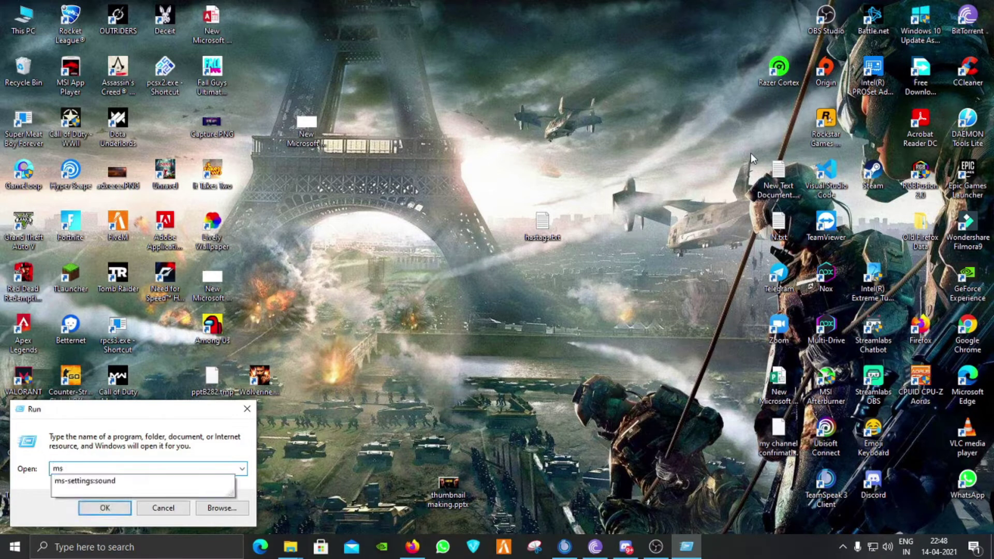
{"action": "type", "text": "co"}
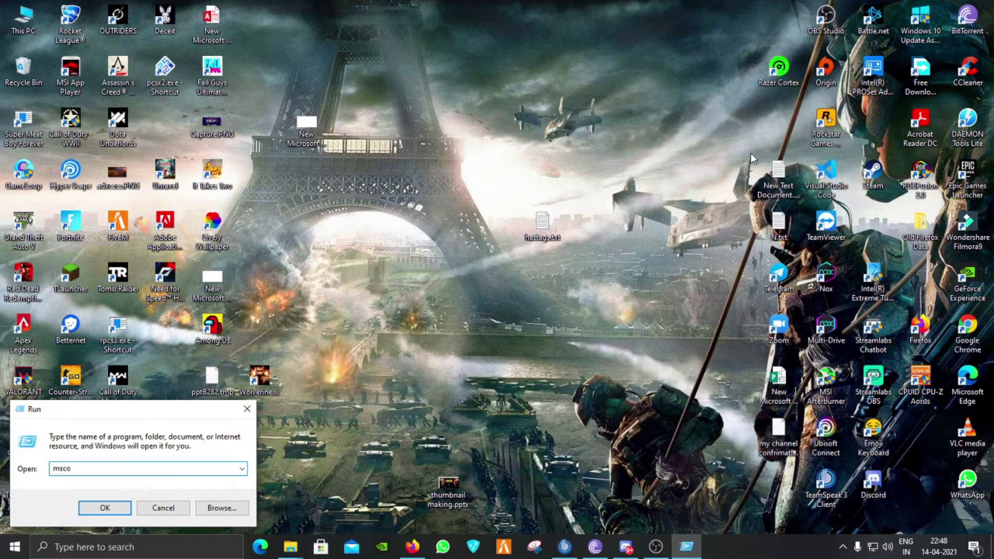
{"action": "type", "text": "nfig"}
{"action": "key", "text": "Return"}
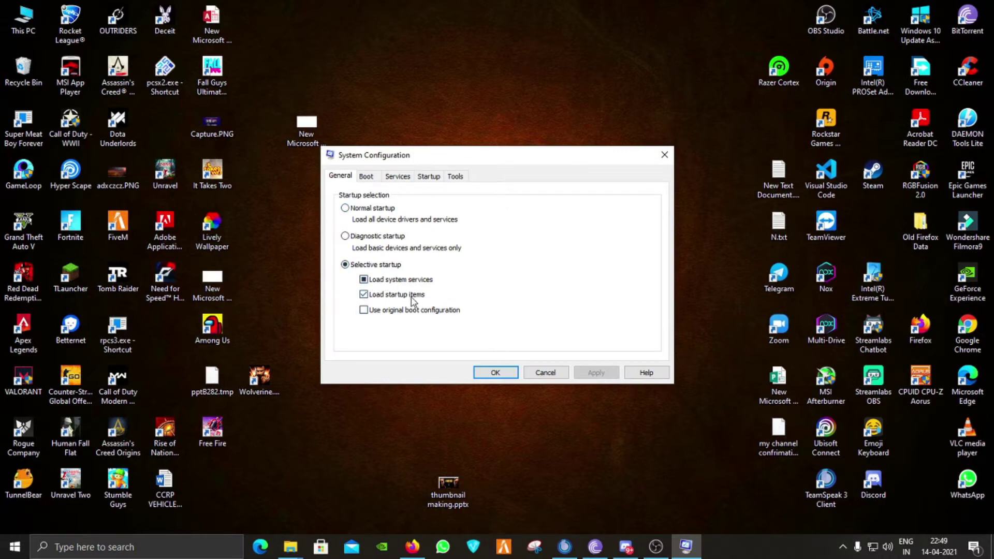
Look over the boot options, then examine the list of services with their manufacturers and enabled states
{"action": "left_click", "coordinate": [366, 177]}
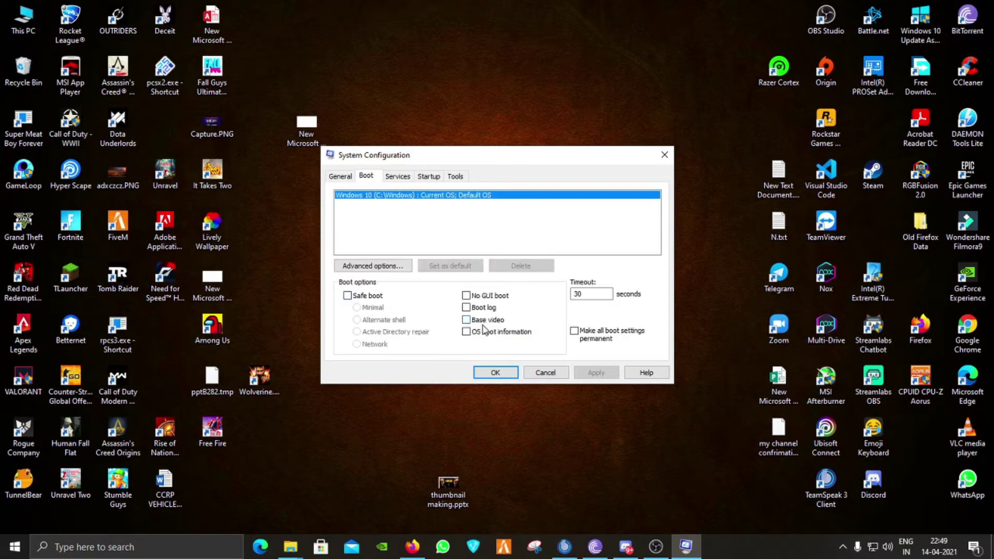
{"action": "left_click", "coordinate": [403, 179]}
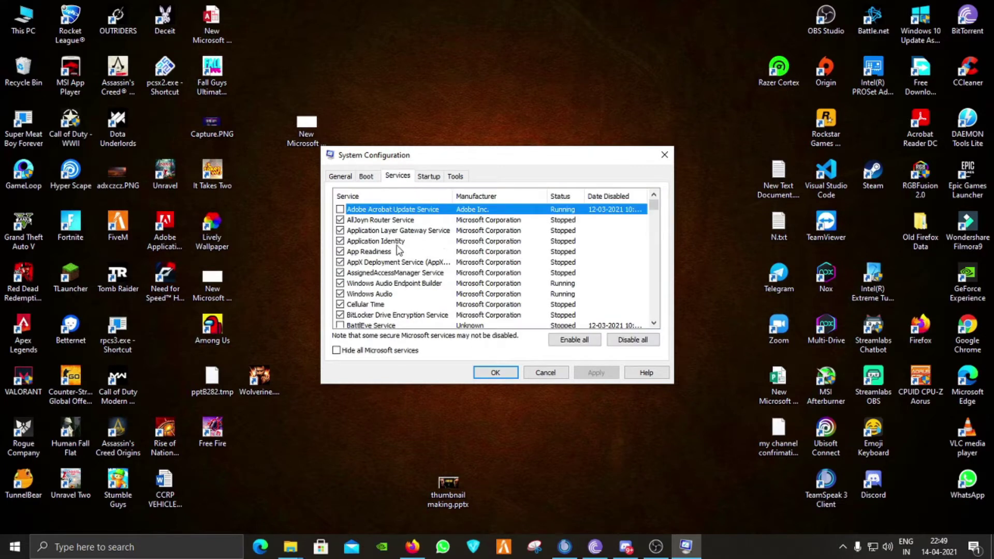
{"action": "scroll", "coordinate": [397, 248], "scroll_direction": "down", "scroll_amount": 1}
{"action": "scroll", "coordinate": [396, 249], "scroll_direction": "down", "scroll_amount": 1}
{"action": "key", "text": "Home"}
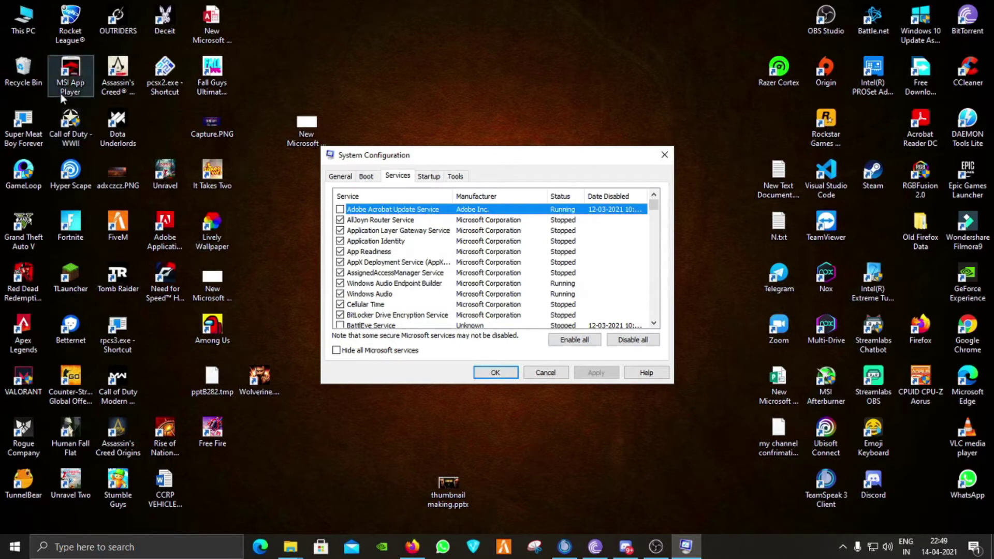
{"action": "scroll", "coordinate": [494, 254], "scroll_direction": "down", "scroll_amount": 2}
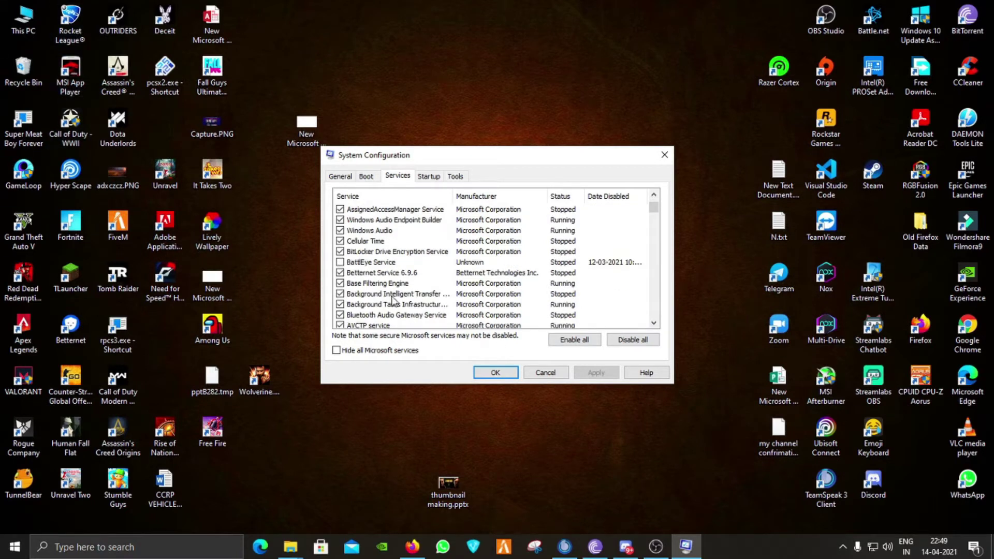
{"action": "scroll", "coordinate": [411, 278], "scroll_direction": "up", "scroll_amount": 2}
{"action": "scroll", "coordinate": [404, 223], "scroll_direction": "down", "scroll_amount": 7}
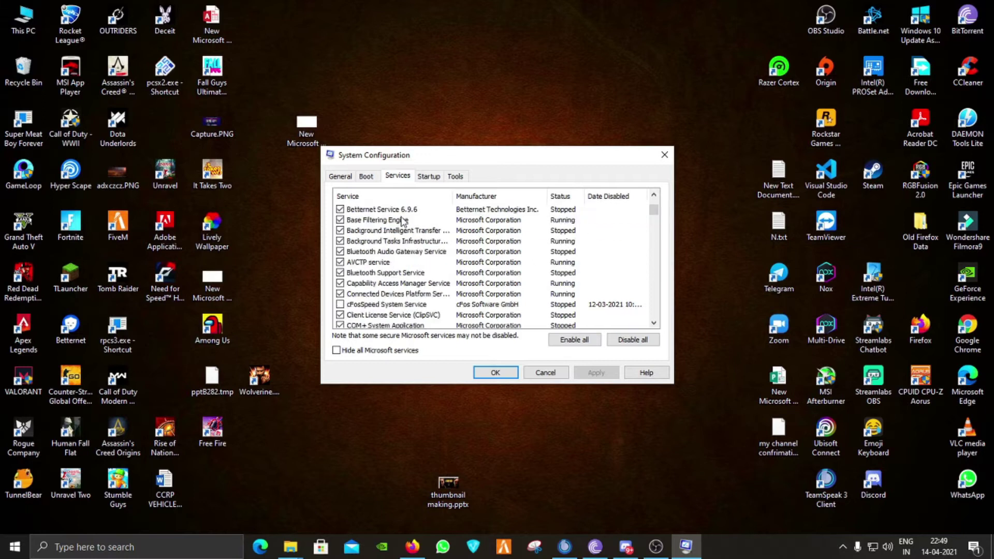
{"action": "scroll", "coordinate": [406, 262], "scroll_direction": "down", "scroll_amount": 5}
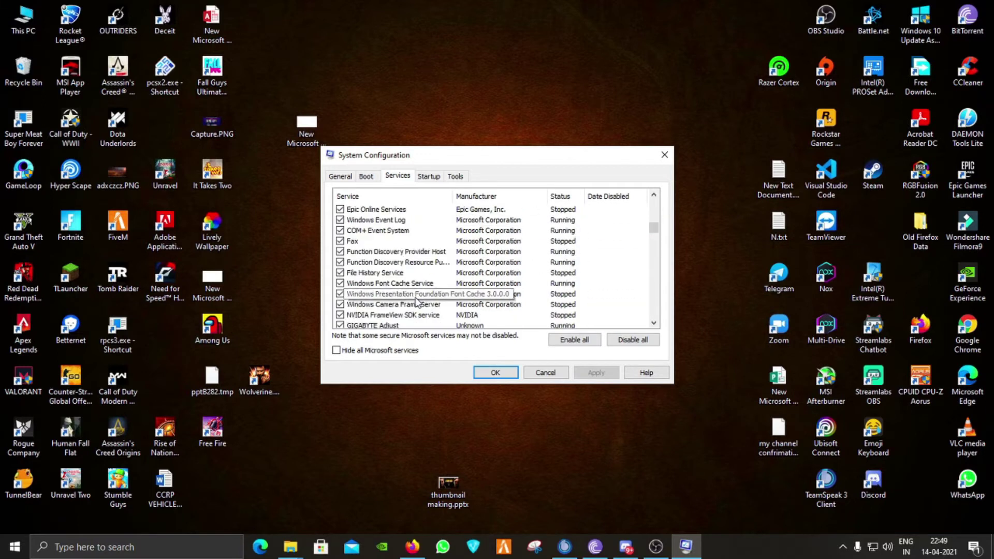
{"action": "scroll", "coordinate": [399, 298], "scroll_direction": "up", "scroll_amount": 6}
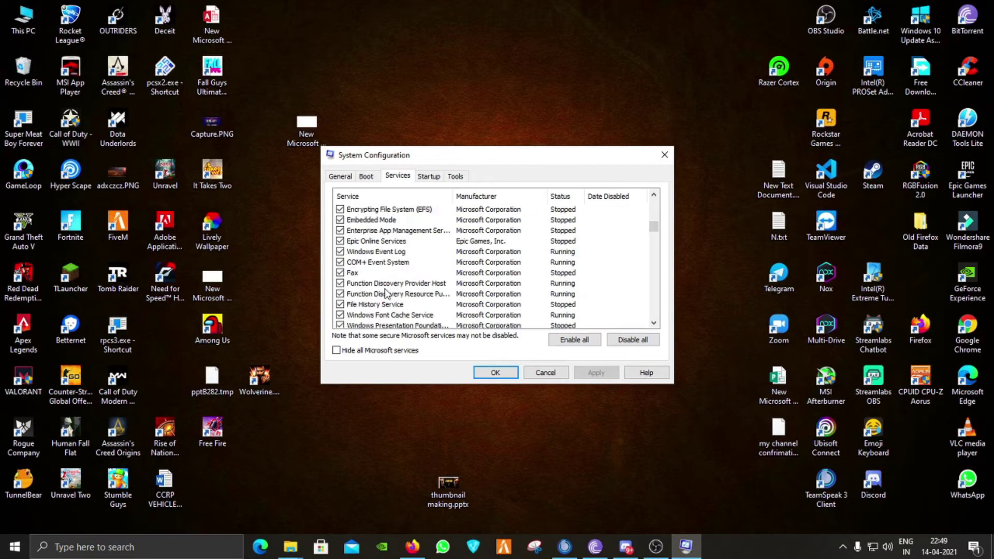
{"action": "scroll", "coordinate": [391, 292], "scroll_direction": "up", "scroll_amount": 2}
{"action": "scroll", "coordinate": [472, 275], "scroll_direction": "down", "scroll_amount": 2}
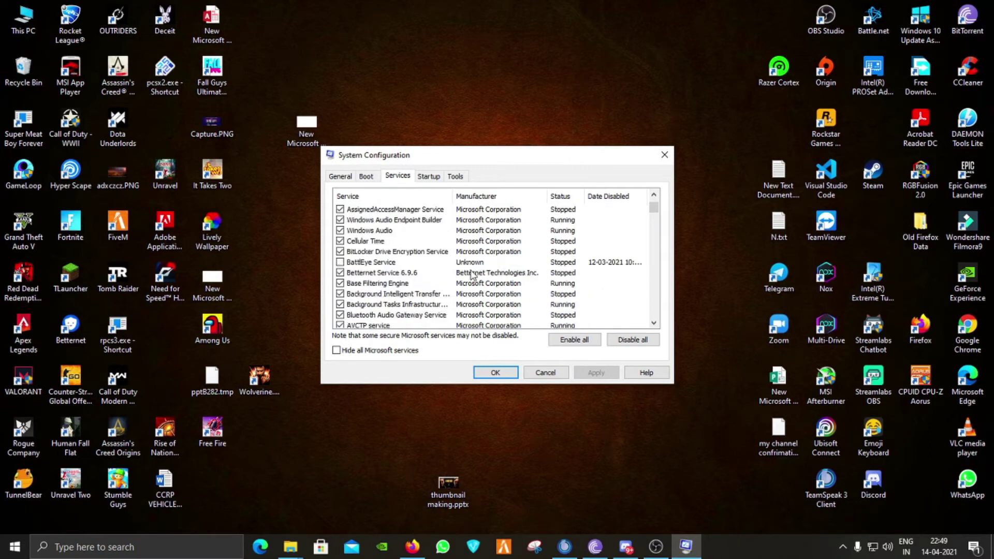
{"action": "scroll", "coordinate": [472, 275], "scroll_direction": "down", "scroll_amount": 10}
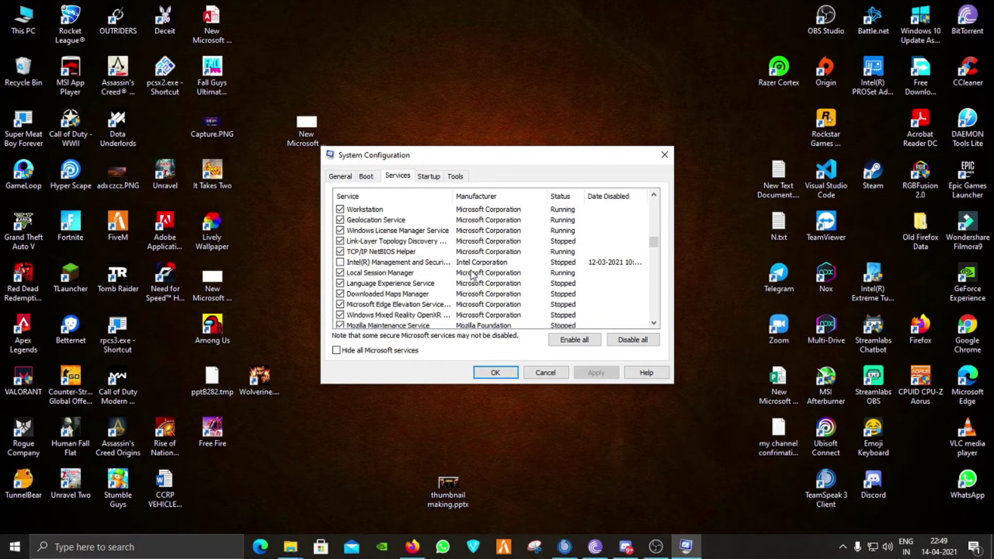
{"action": "scroll", "coordinate": [472, 275], "scroll_direction": "down", "scroll_amount": 8}
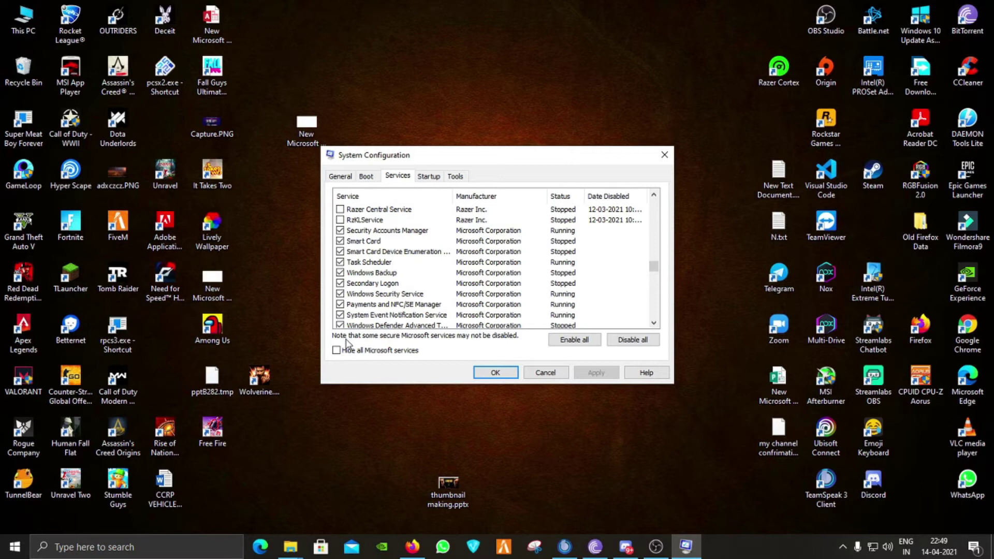
{"action": "scroll", "coordinate": [484, 220], "scroll_direction": "down", "scroll_amount": 10}
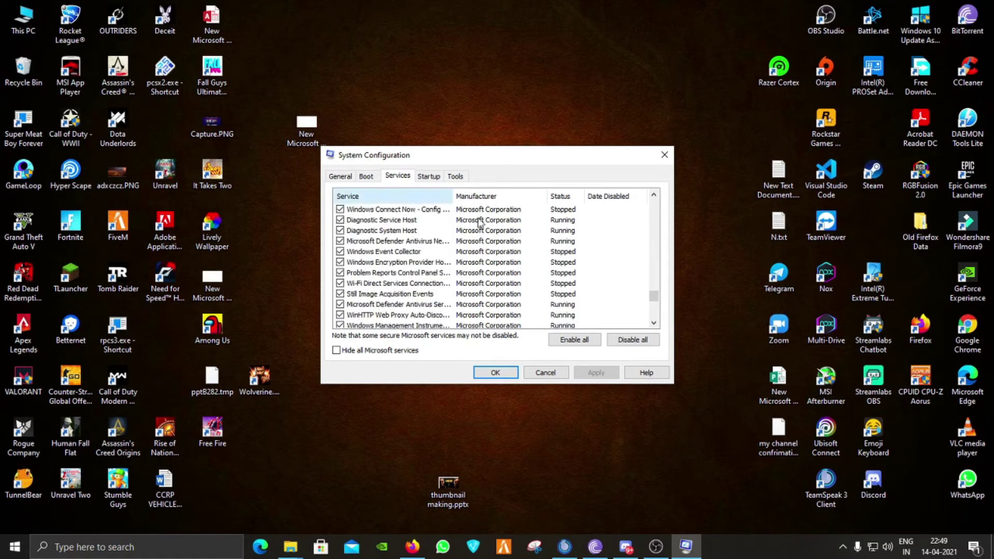
Examine the remaining entries in the services list down to its end
{"action": "scroll", "coordinate": [476, 294], "scroll_direction": "down", "scroll_amount": 6}
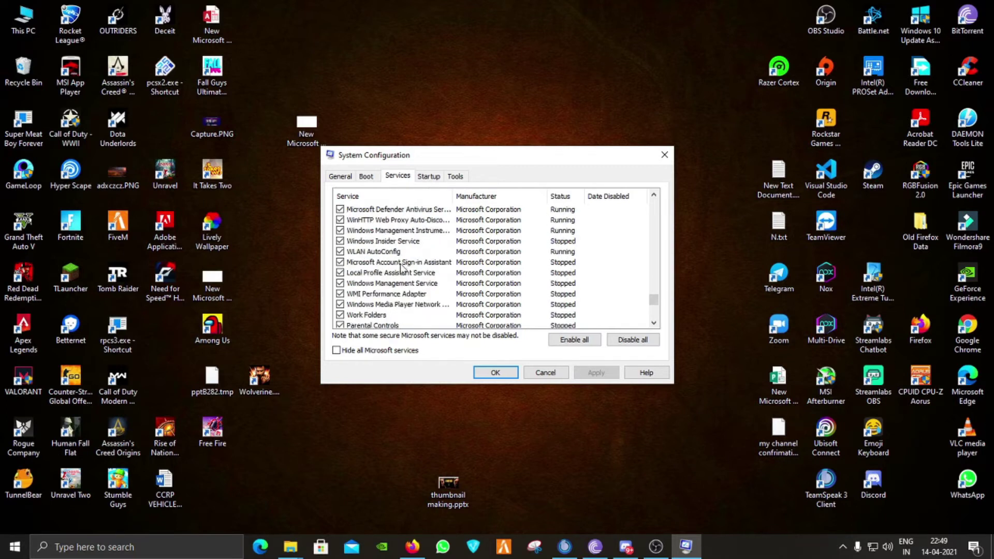
{"action": "scroll", "coordinate": [465, 296], "scroll_direction": "down", "scroll_amount": 4}
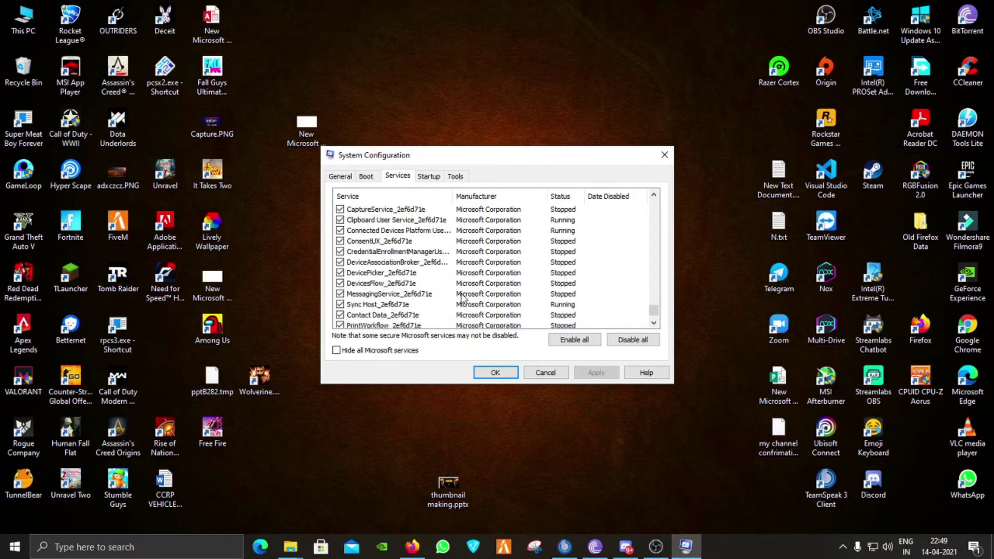
Review the startup programs with their status and startup impact in Task Manager, then close it
{"action": "left_click", "coordinate": [429, 177]}
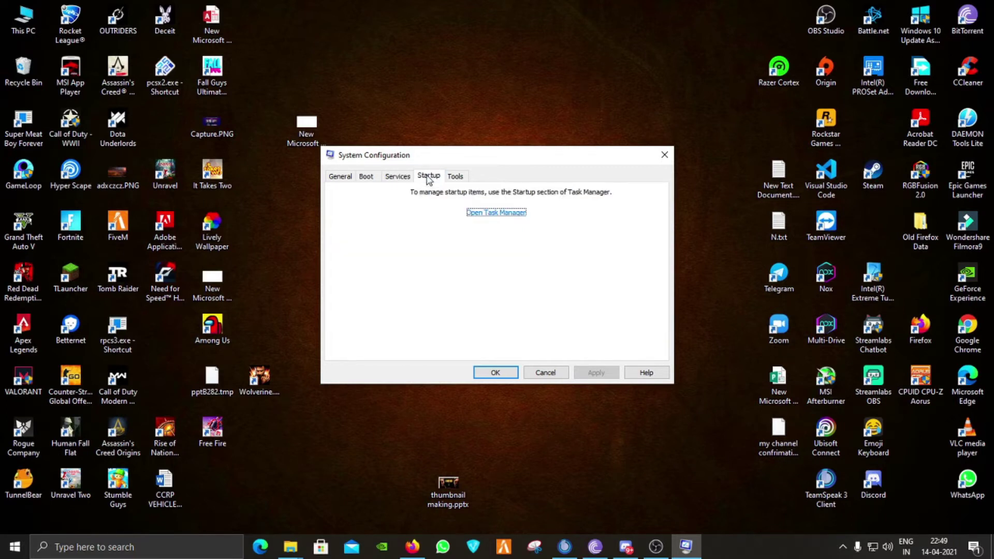
{"action": "left_click", "coordinate": [456, 177]}
{"action": "left_click", "coordinate": [437, 178]}
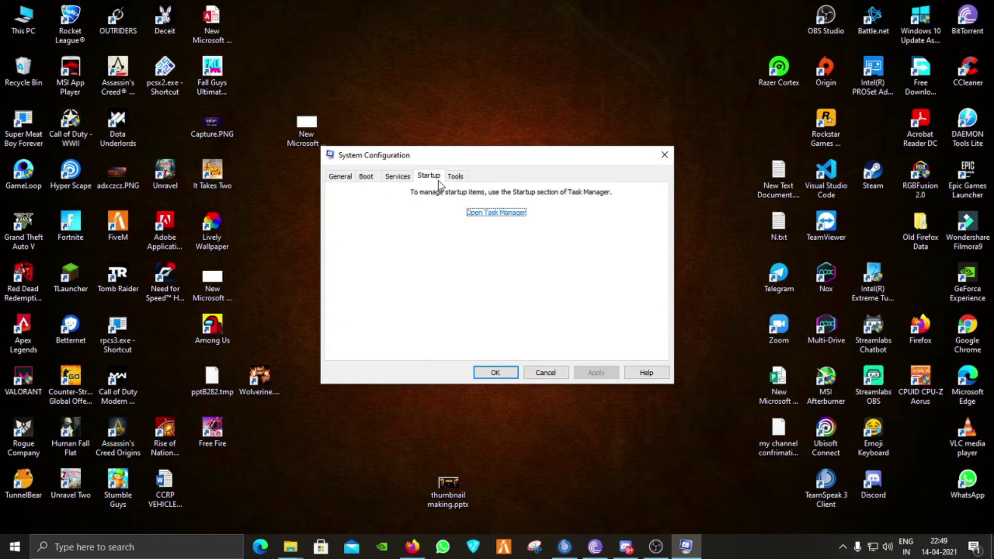
{"action": "left_click", "coordinate": [484, 214]}
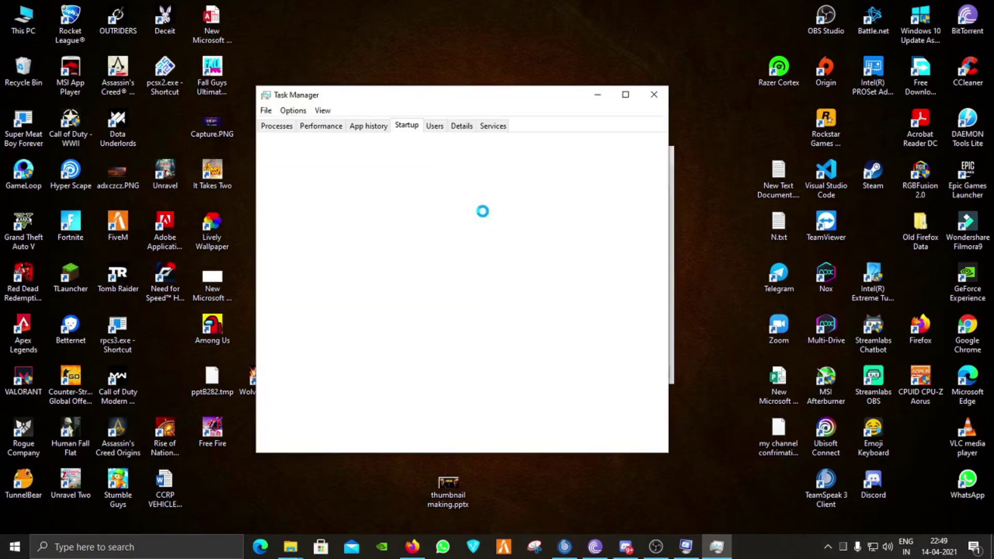
{"action": "scroll", "coordinate": [400, 295], "scroll_direction": "down", "scroll_amount": 2}
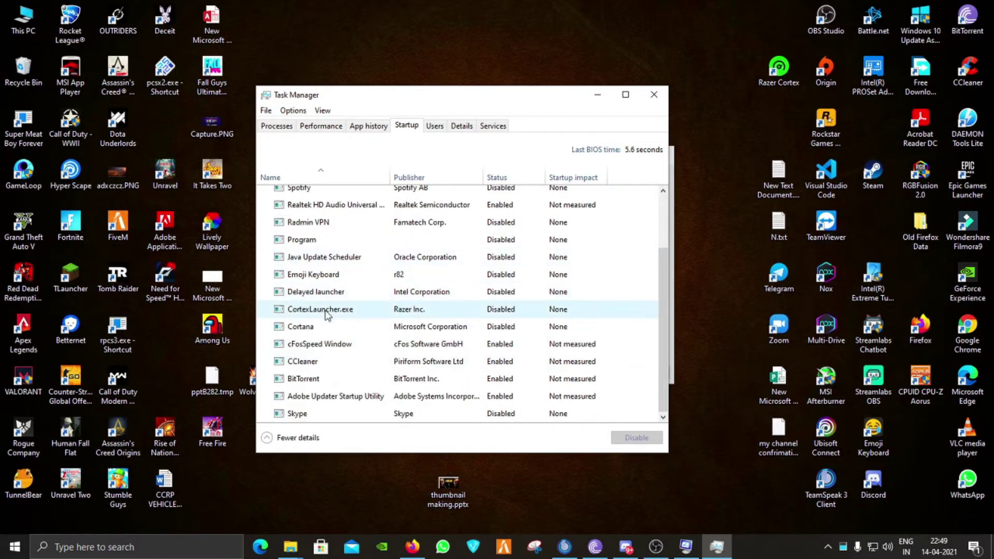
{"action": "scroll", "coordinate": [382, 327], "scroll_direction": "up", "scroll_amount": 2}
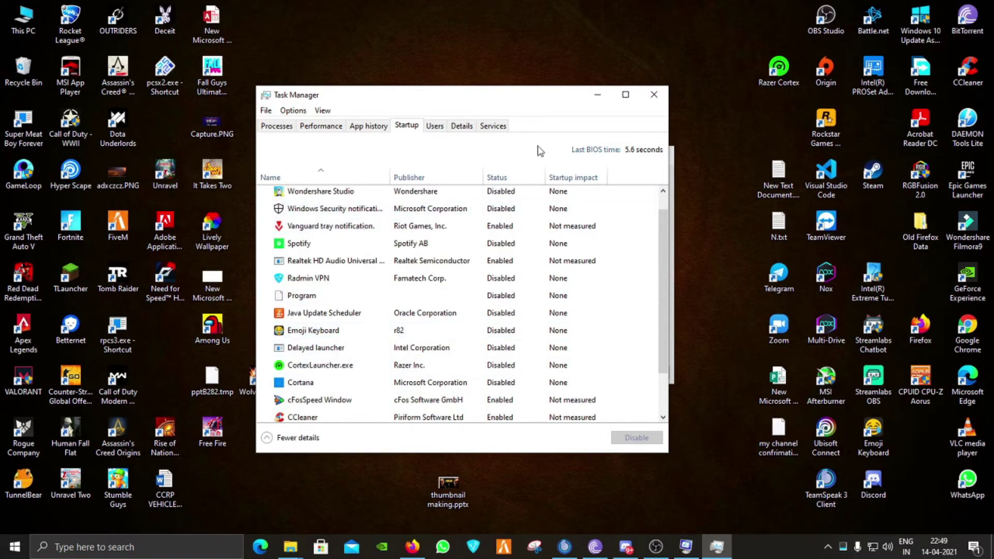
{"action": "left_click", "coordinate": [652, 97]}
Look over the list of system tools and their descriptions, then close System Configuration with OK
{"action": "left_click", "coordinate": [453, 177]}
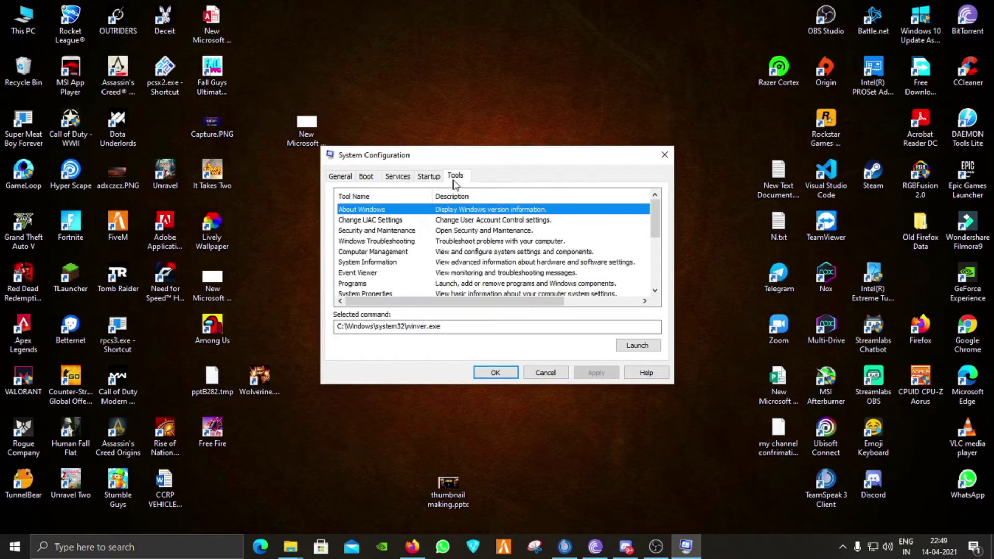
{"action": "scroll", "coordinate": [474, 284], "scroll_direction": "down", "scroll_amount": 3}
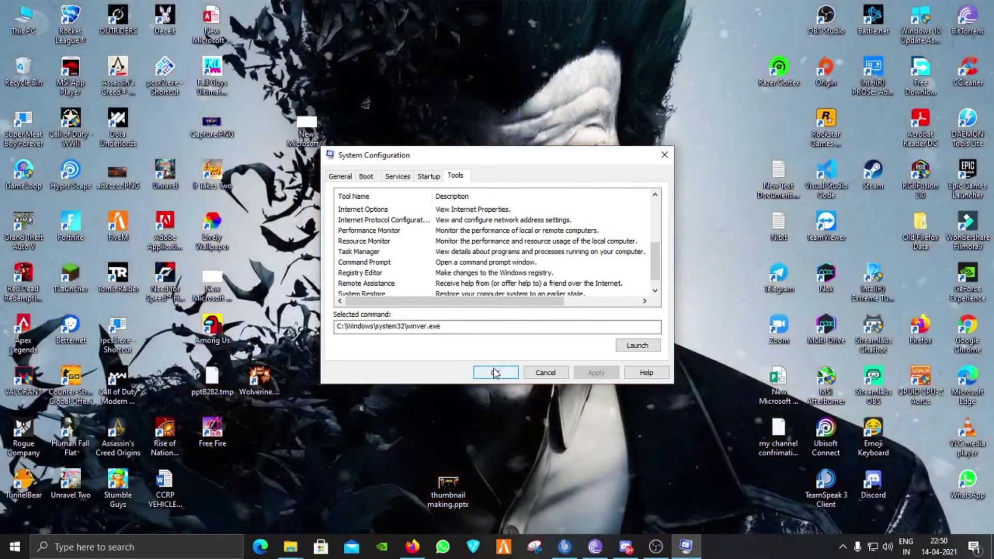
{"action": "left_click", "coordinate": [494, 373]}
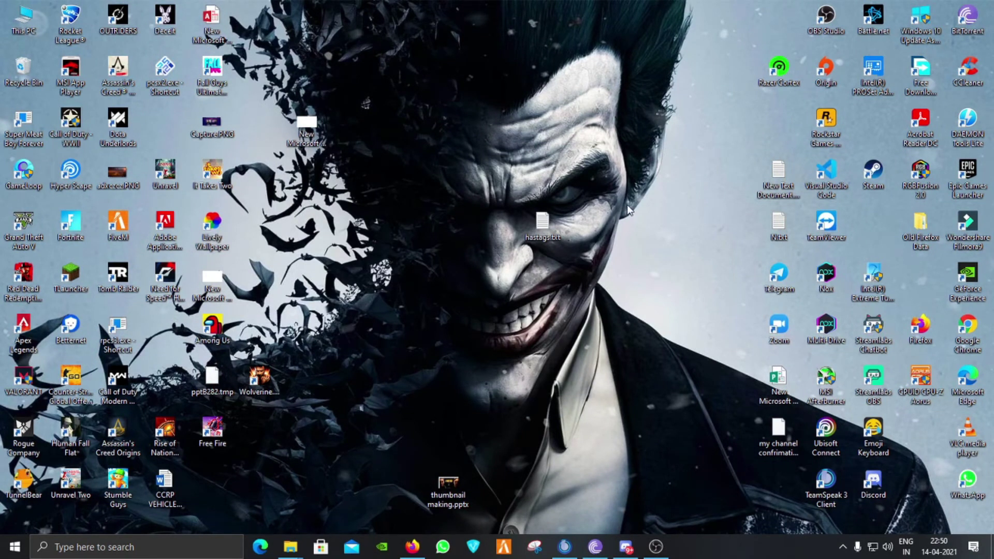
Launch CCleaner from the desktop and go through its introduction to start the Health Check
{"action": "key", "text": "F2"}
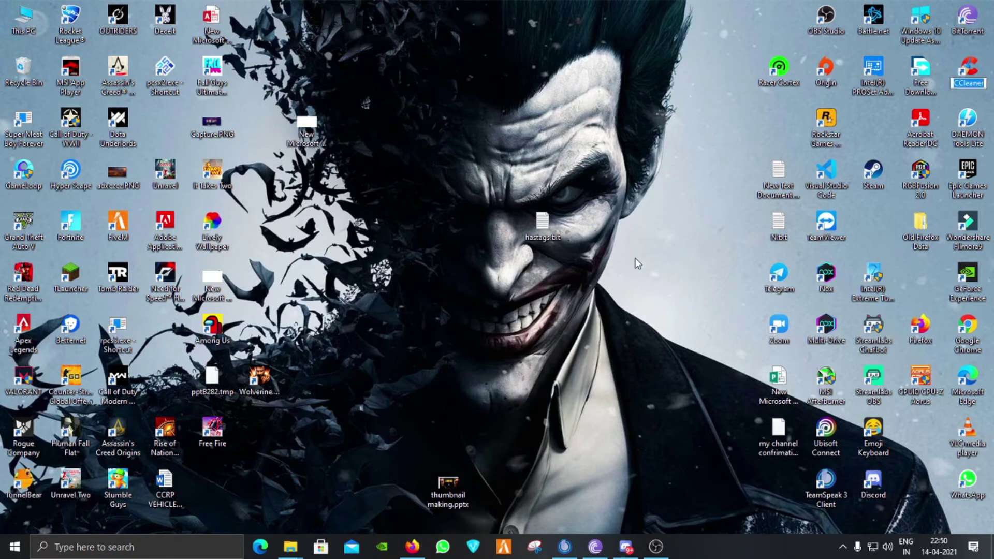
{"action": "key", "text": "Return"}
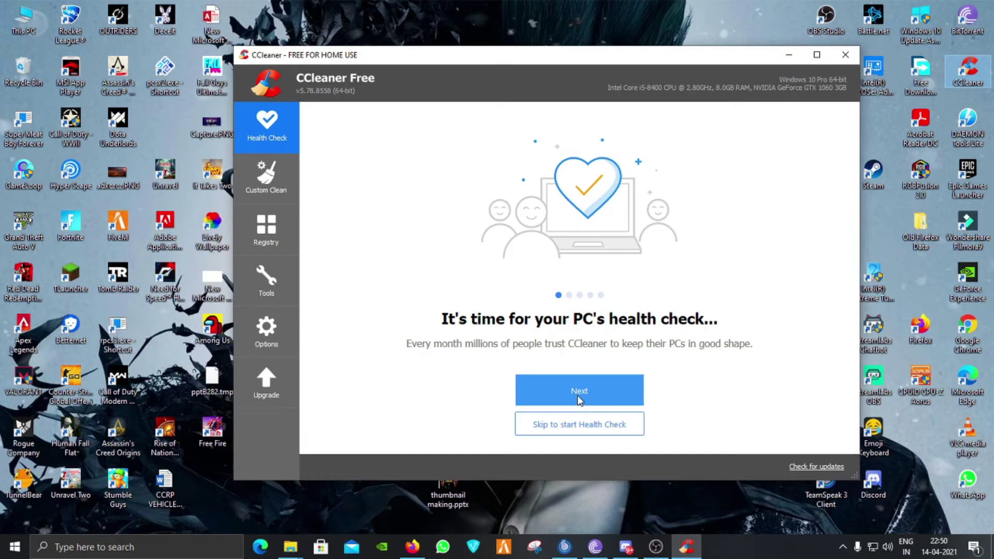
{"action": "left_click", "coordinate": [579, 399]}
{"action": "left_click", "coordinate": [579, 398]}
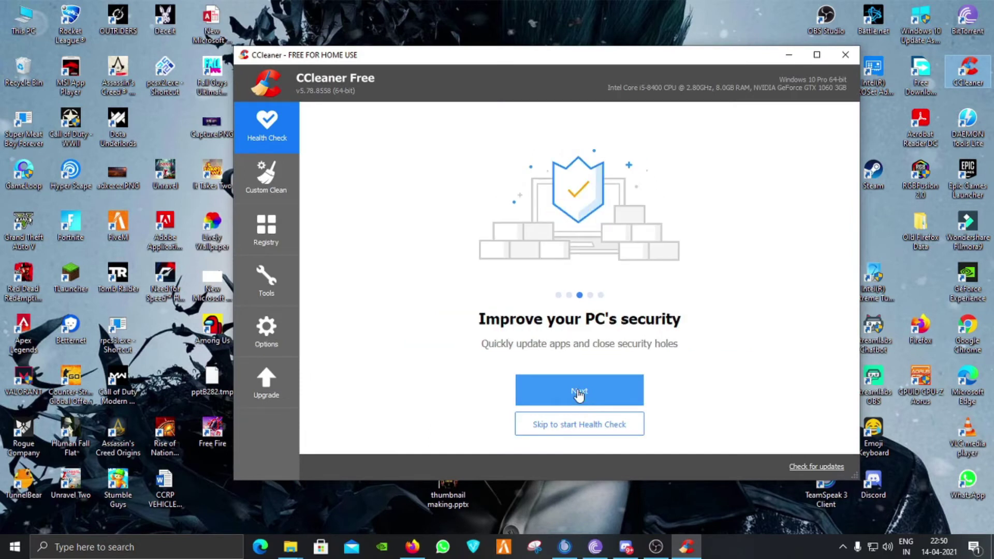
{"action": "left_click", "coordinate": [579, 396]}
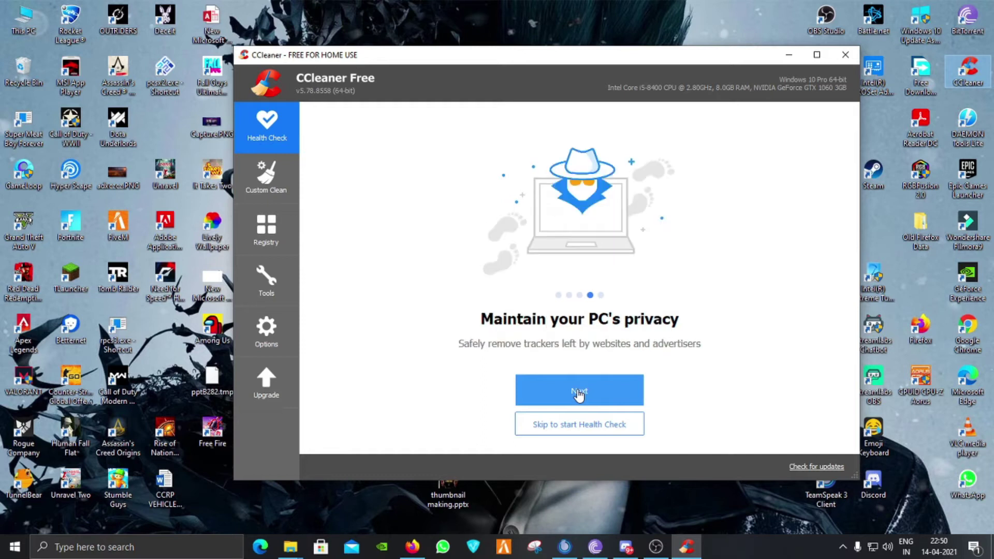
{"action": "left_click", "coordinate": [579, 396]}
{"action": "left_click", "coordinate": [579, 396]}
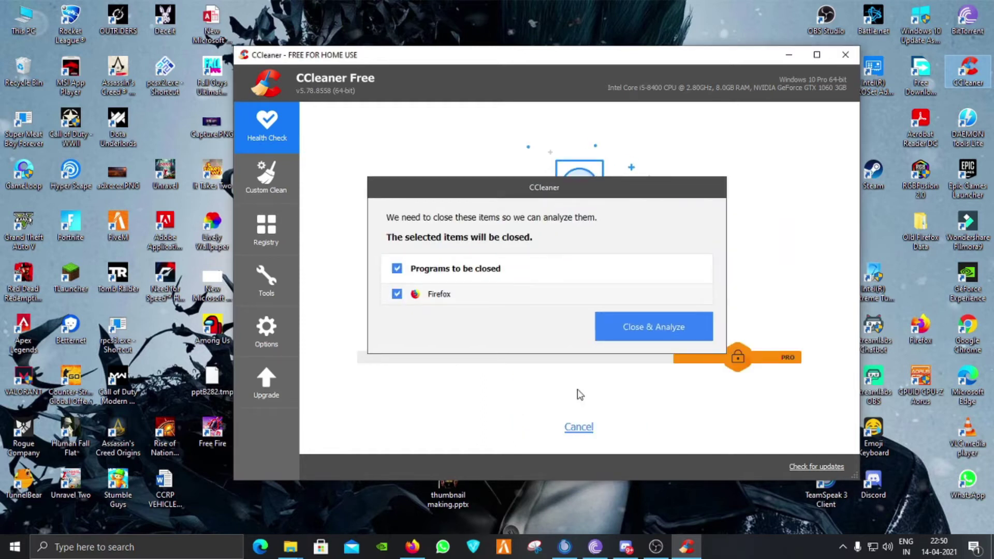
Close Firefox with all its tabs, forcing it to close, and resolve the issues found by the Health Check
{"action": "left_click", "coordinate": [617, 336]}
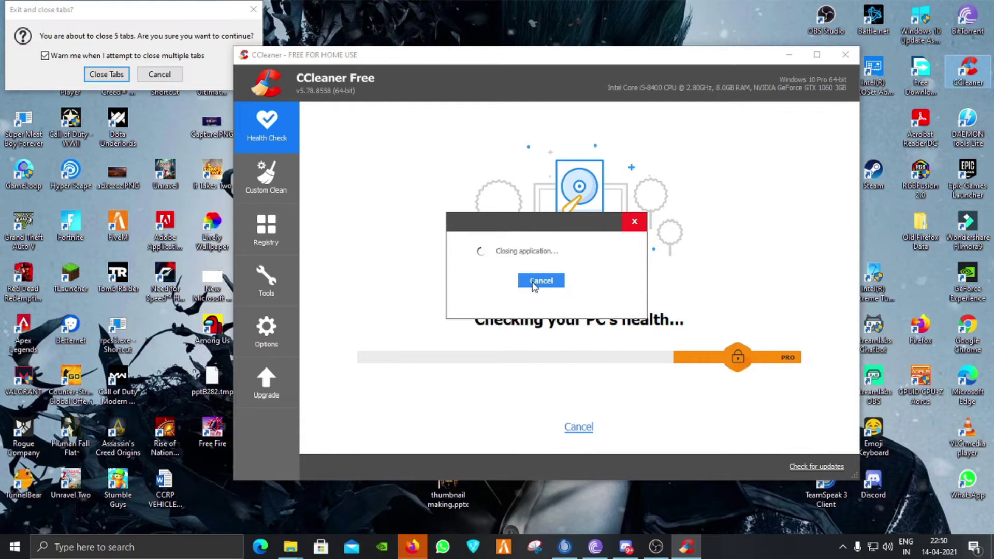
{"action": "left_click", "coordinate": [105, 74]}
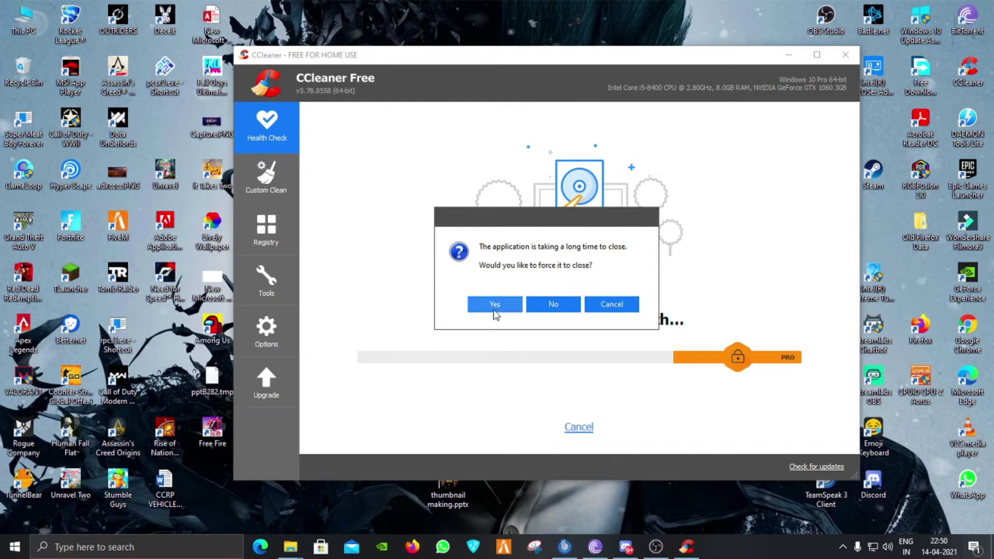
{"action": "left_click", "coordinate": [495, 306]}
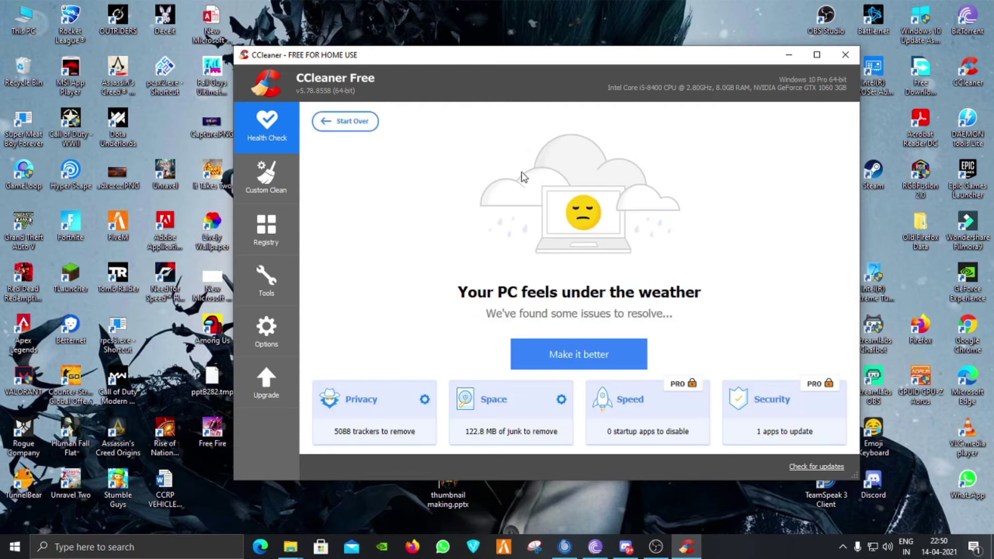
{"action": "left_click", "coordinate": [593, 358]}
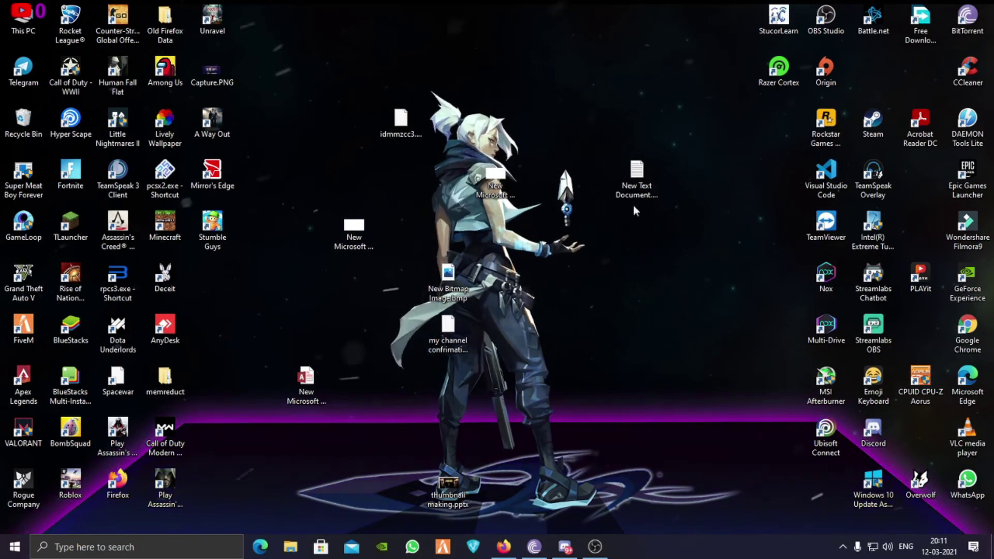
Open the Lively Wallpaper by rocksdanister website in Firefox, view its download options and system requirements, then minimize the browser
{"action": "left_click", "coordinate": [512, 549]}
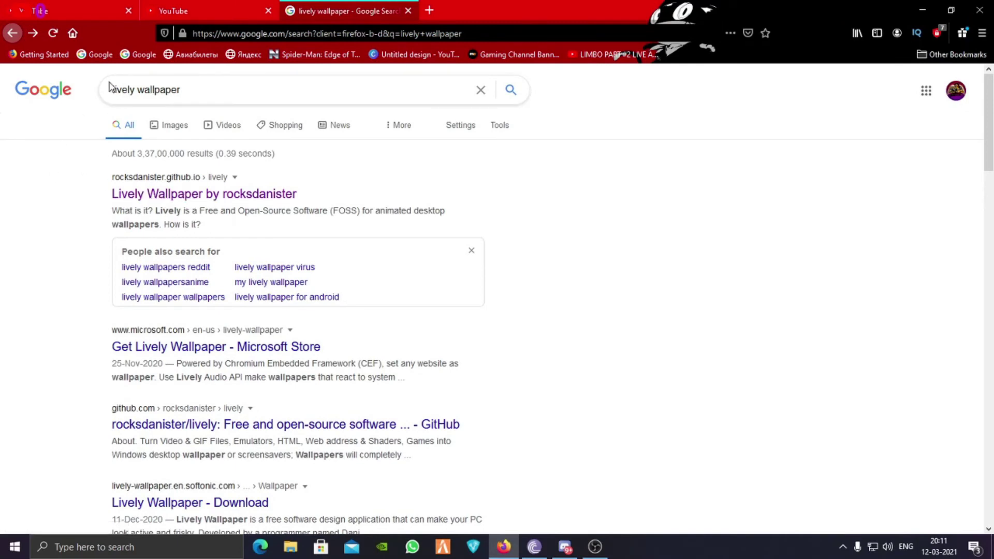
{"action": "left_click", "coordinate": [131, 194]}
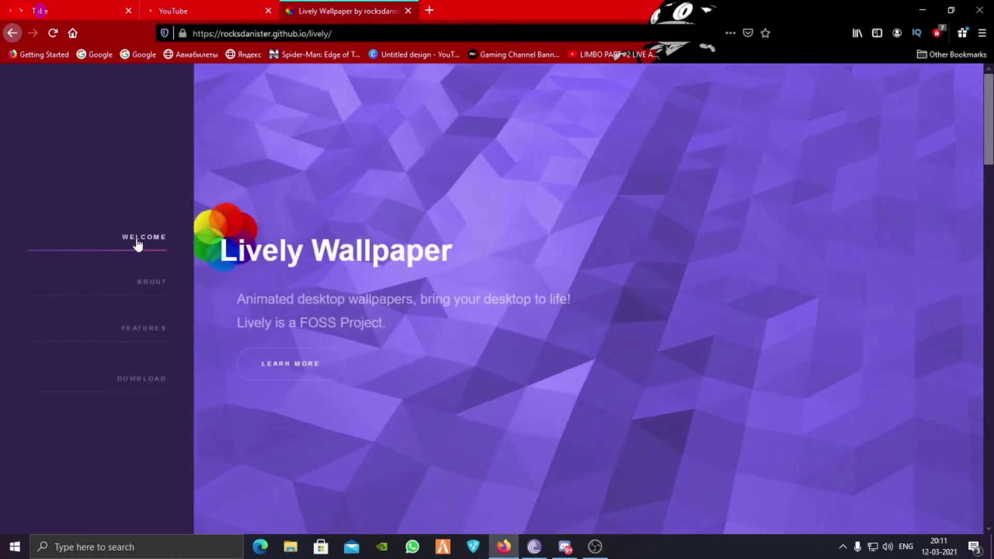
{"action": "scroll", "coordinate": [218, 288], "scroll_direction": "down", "scroll_amount": 1}
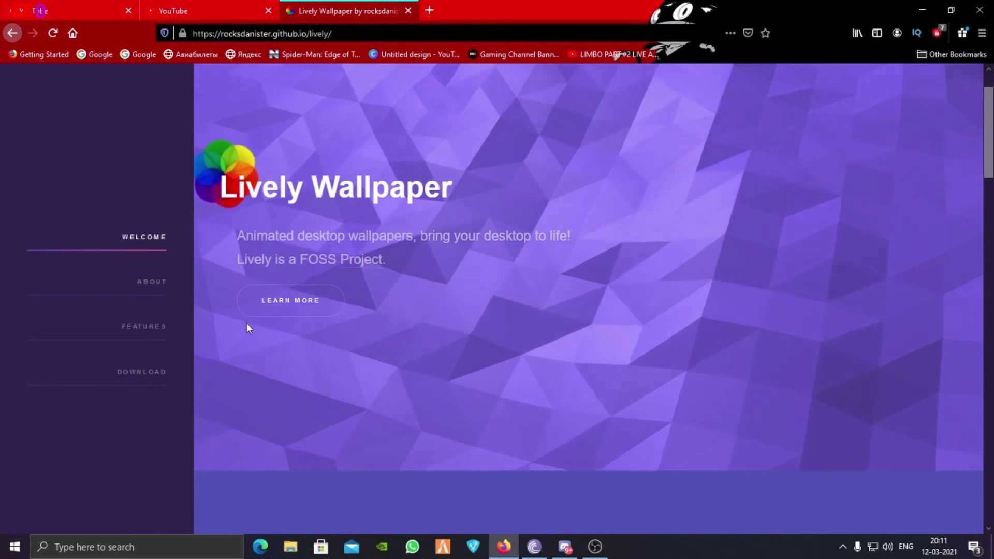
{"action": "left_click", "coordinate": [166, 371]}
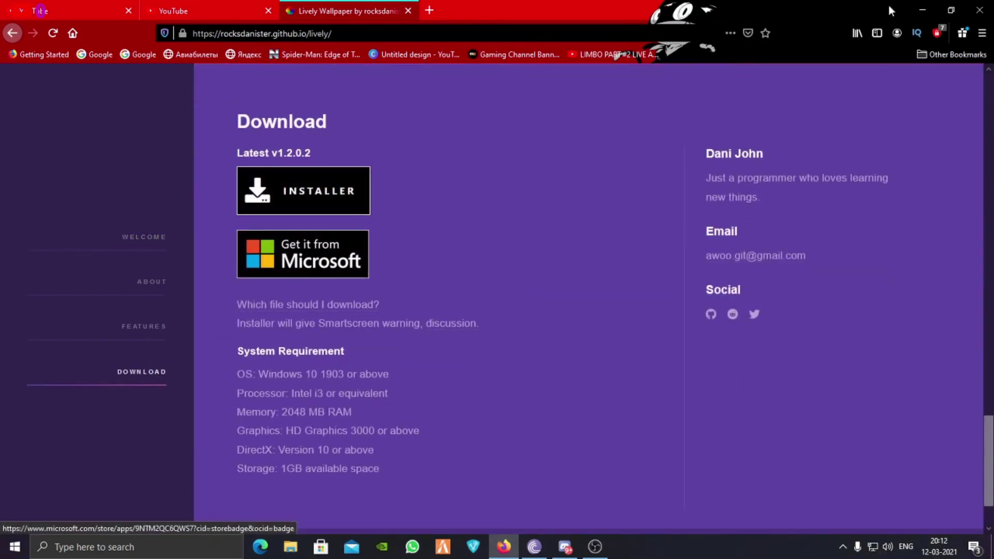
{"action": "left_click", "coordinate": [917, 11]}
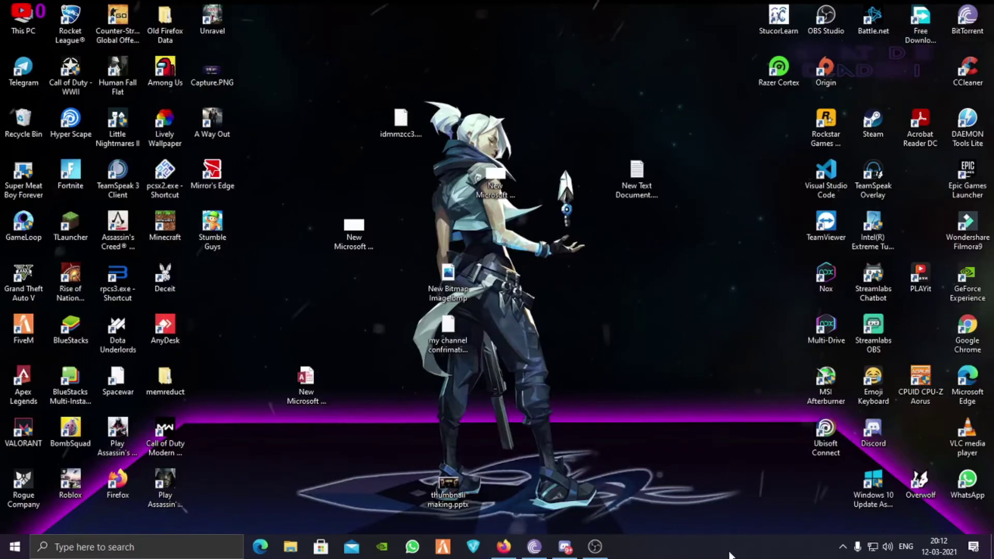
Open the running Lively Wallpaper app, set the update notice aside and apply the YORU wallpaper, then minimize the window
{"action": "left_click", "coordinate": [843, 549]}
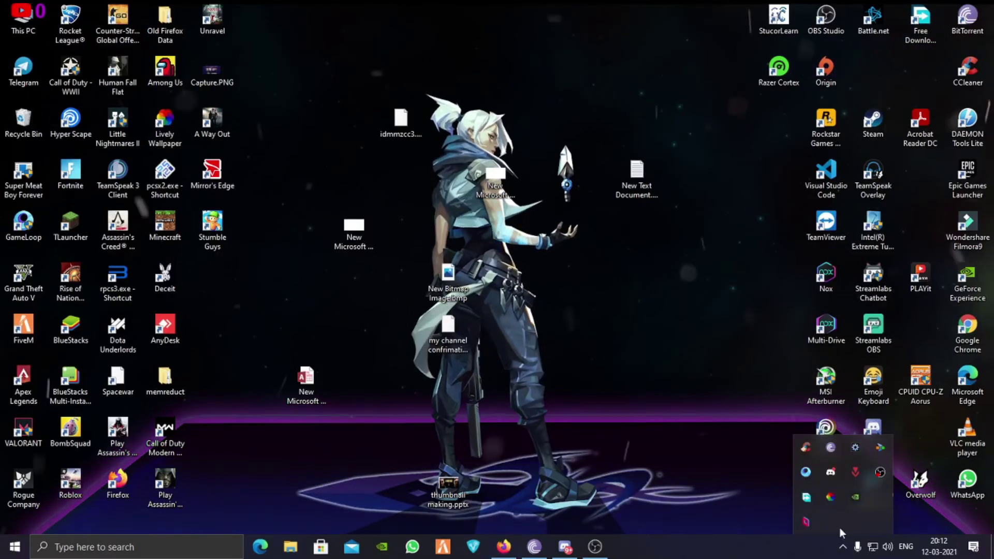
{"action": "double_click", "coordinate": [831, 497]}
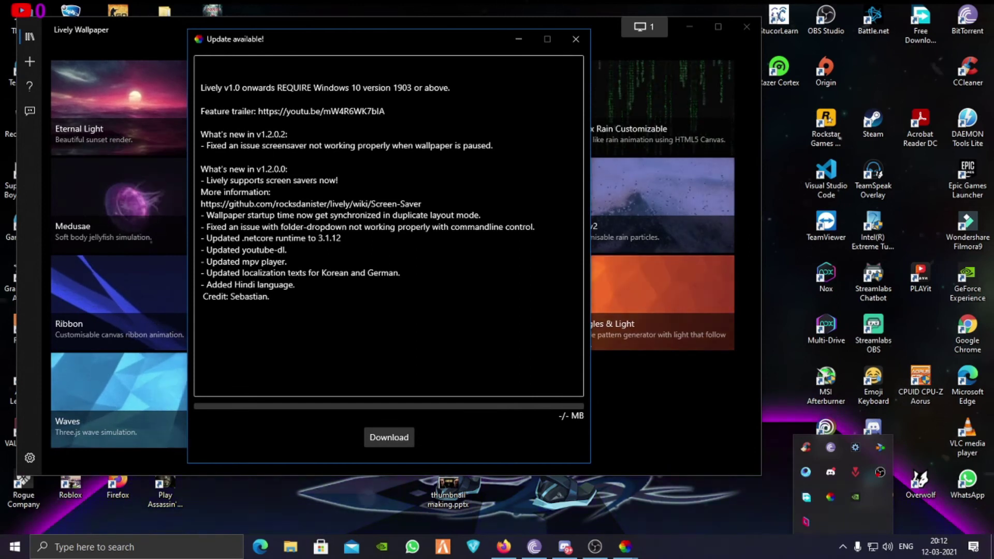
{"action": "left_click", "coordinate": [515, 37]}
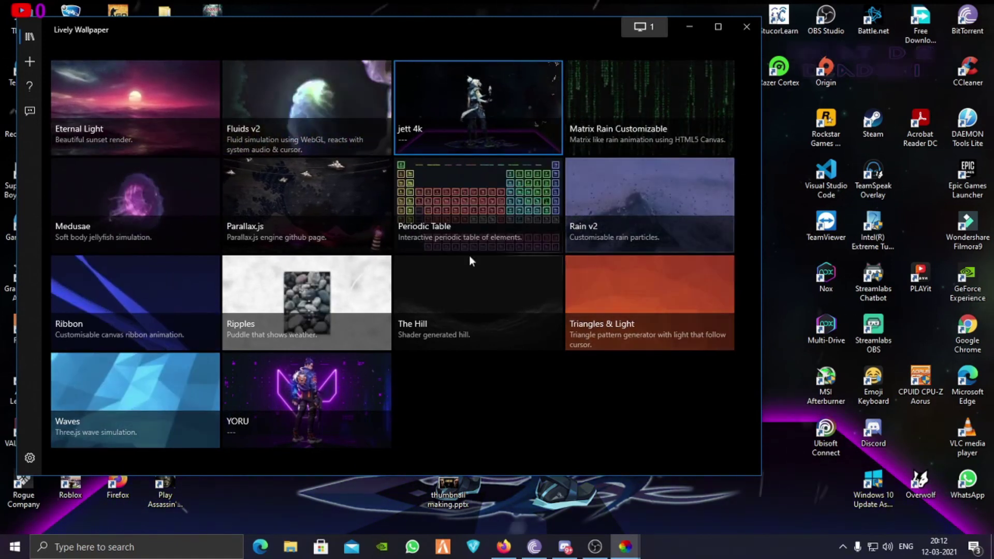
{"action": "left_click", "coordinate": [285, 406]}
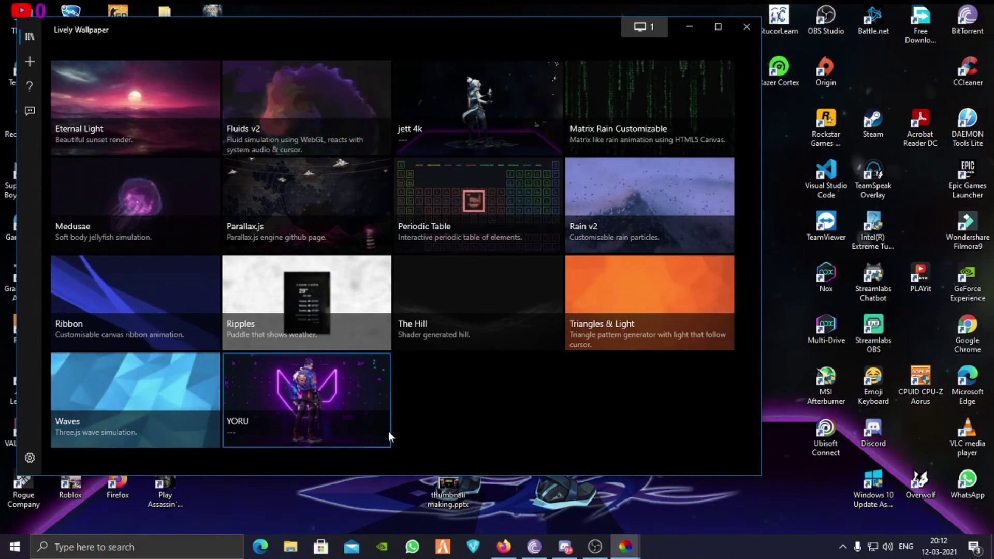
{"action": "left_click", "coordinate": [681, 30]}
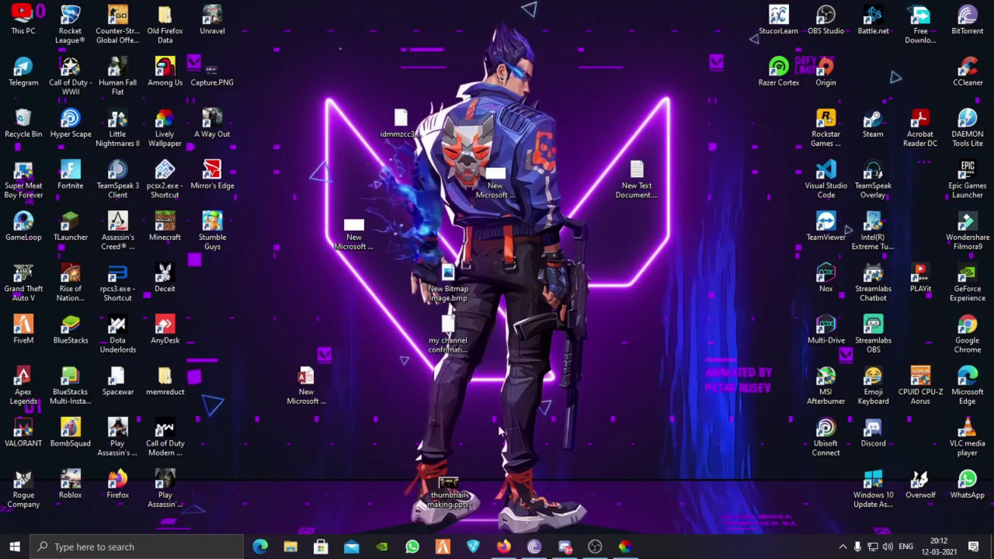
Reopen Lively Wallpaper, set the update notice aside, view the options for adding a wallpaper and return to the library
{"action": "left_click", "coordinate": [626, 547]}
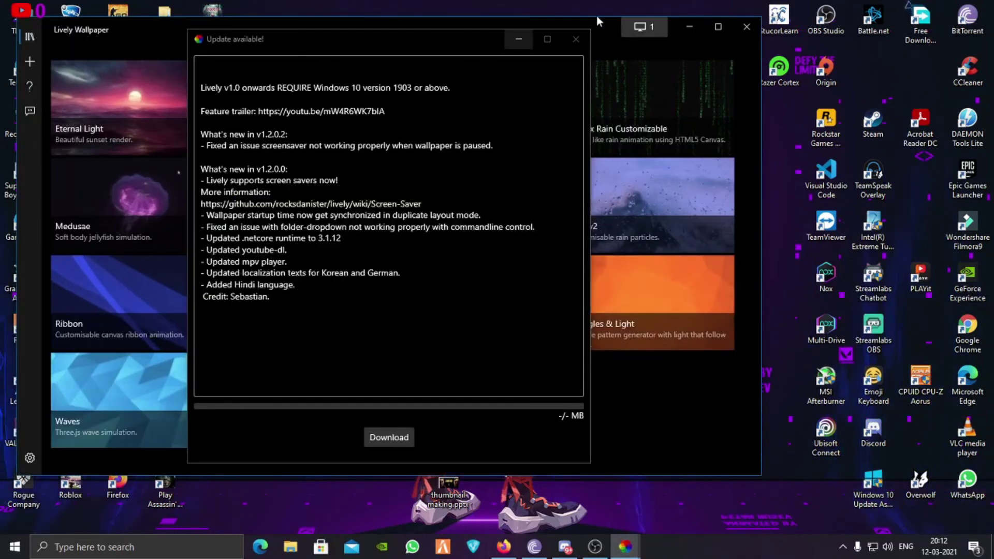
{"action": "left_click", "coordinate": [524, 38]}
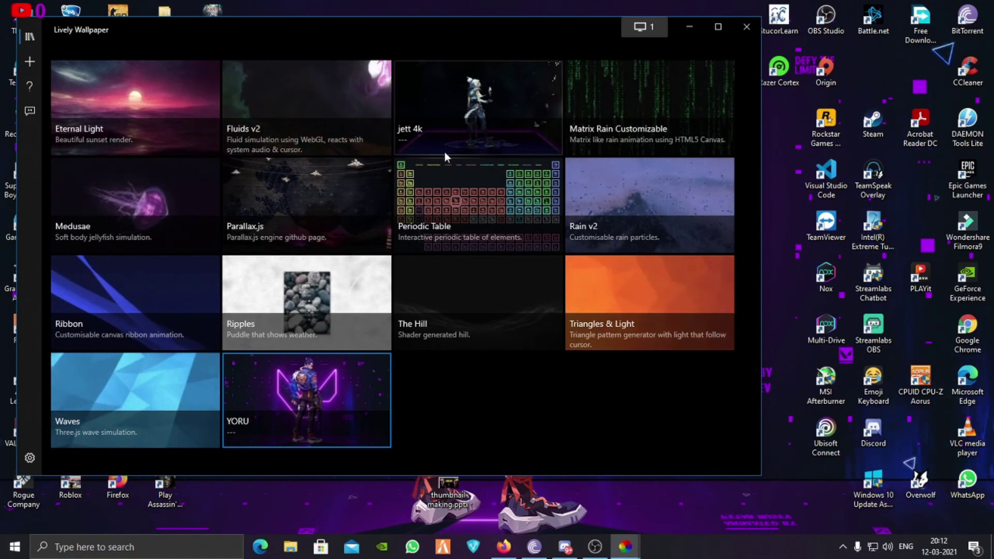
{"action": "left_click", "coordinate": [29, 62]}
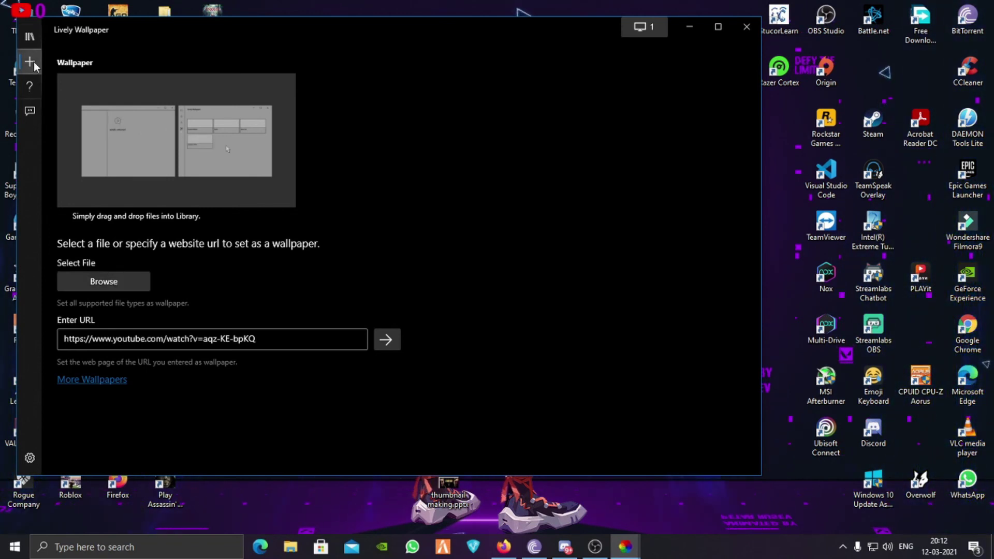
{"action": "left_click", "coordinate": [30, 36]}
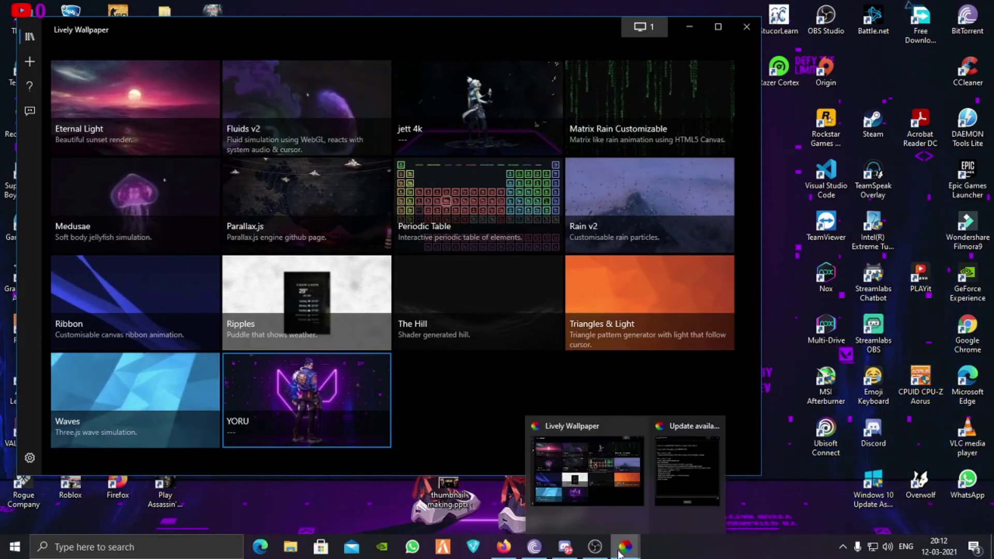
{"action": "mouse_move", "coordinate": [621, 553]}
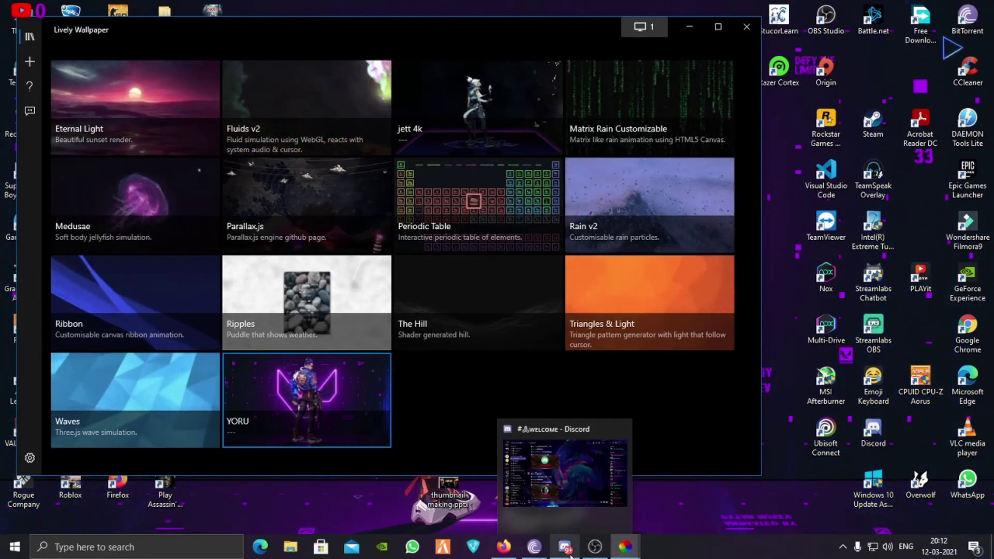
{"action": "left_click", "coordinate": [642, 498]}
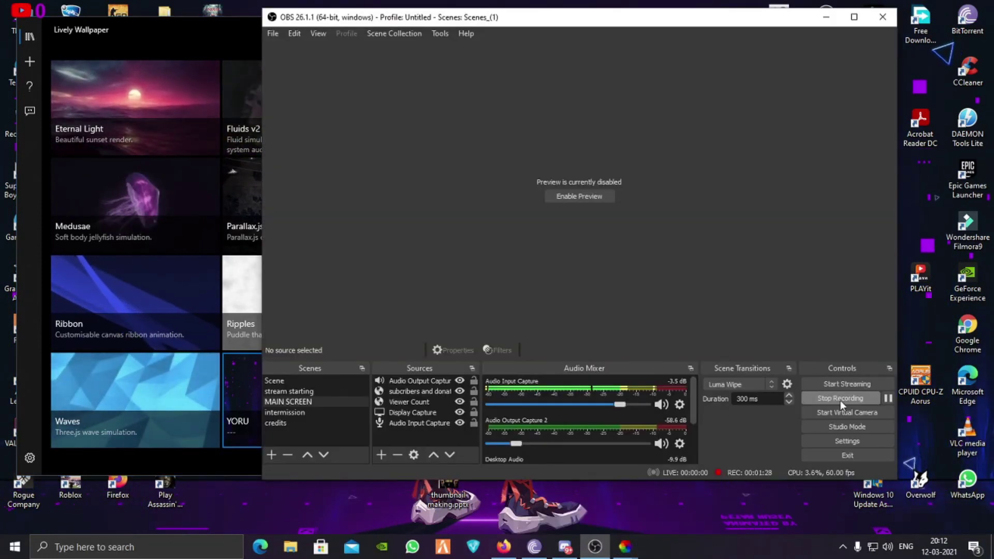